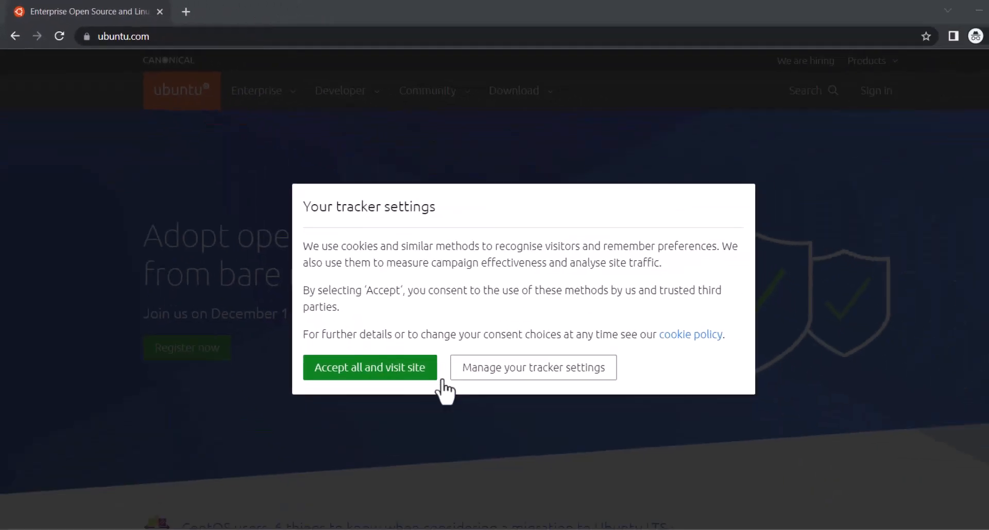
Accept the ubuntu.com trackers and download the Ubuntu Desktop 22.04 LTS image.
left_click(337, 352)
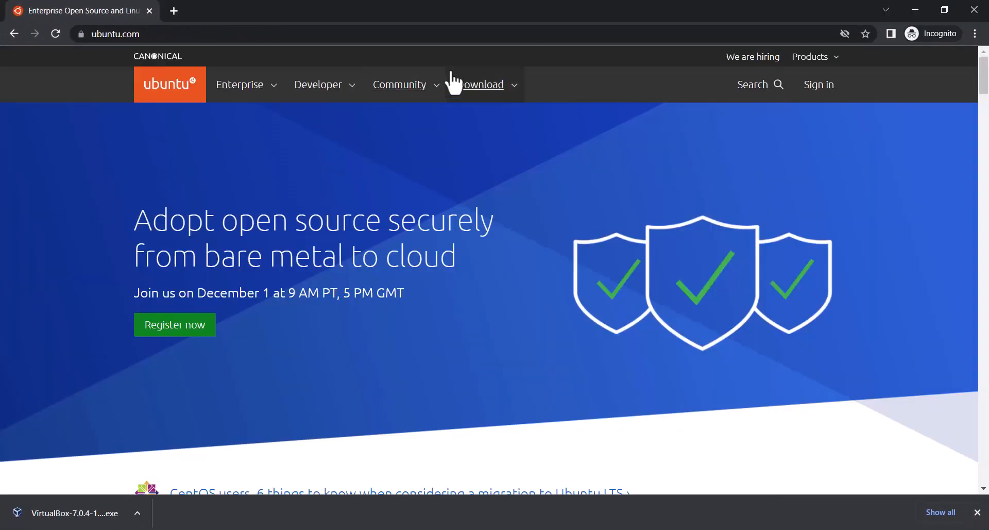
left_click(484, 86)
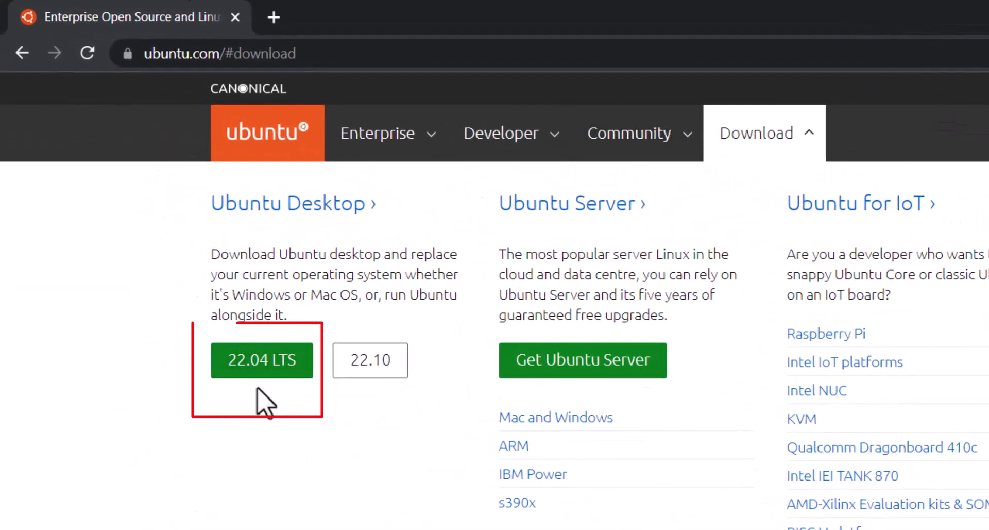
left_click(256, 368)
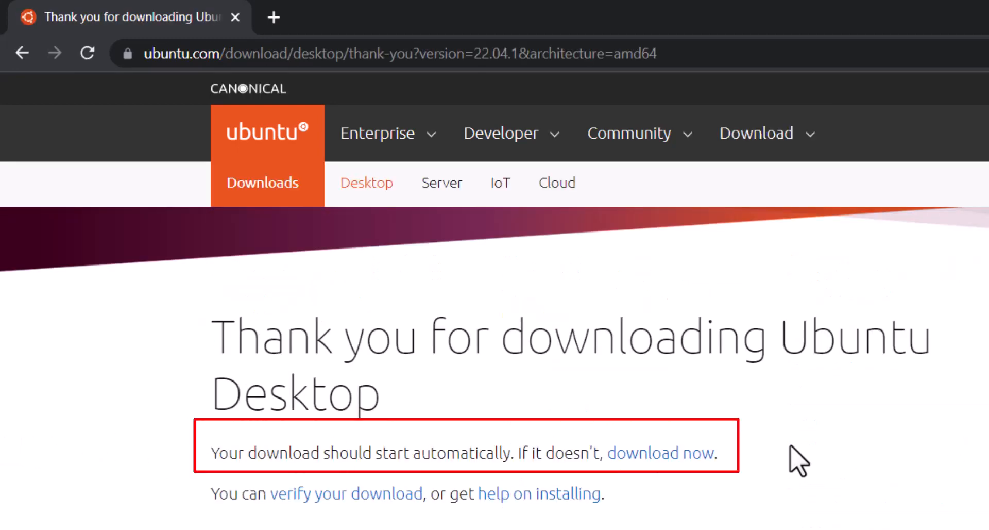
scroll(790, 447, "down", 5)
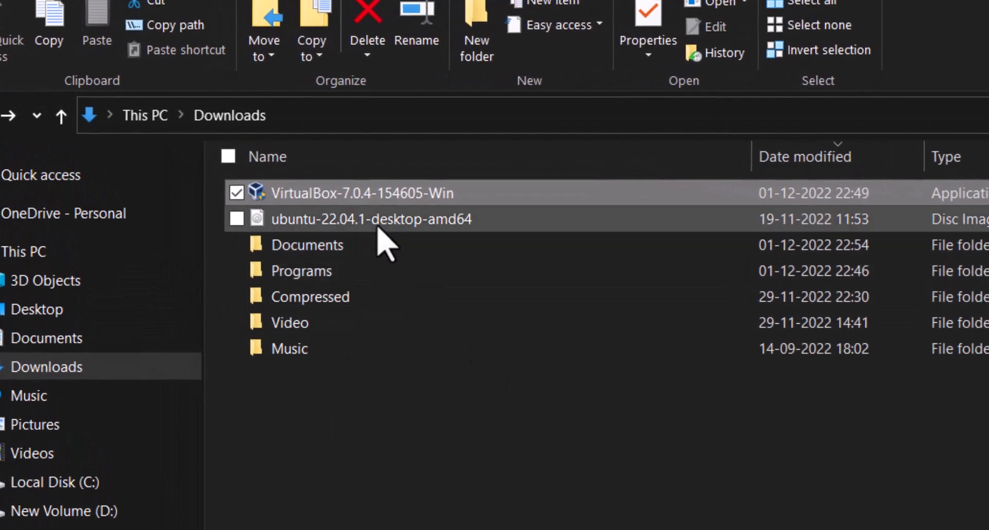
Run the VirtualBox-7.0.4-154605-Win installer from Downloads in File Explorer, keeping the default features and location, and start VirtualBox on finishing.
mouse_move(384, 230)
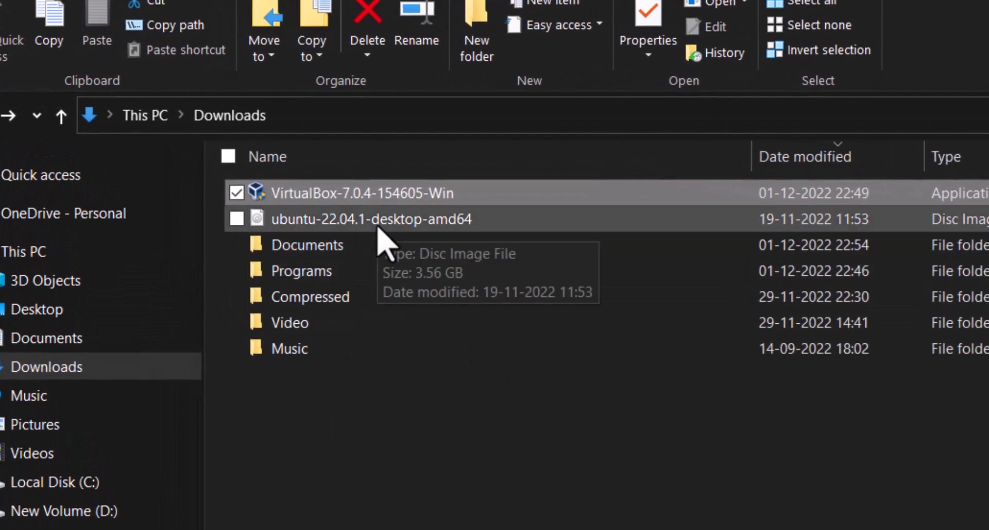
double_click(319, 195)
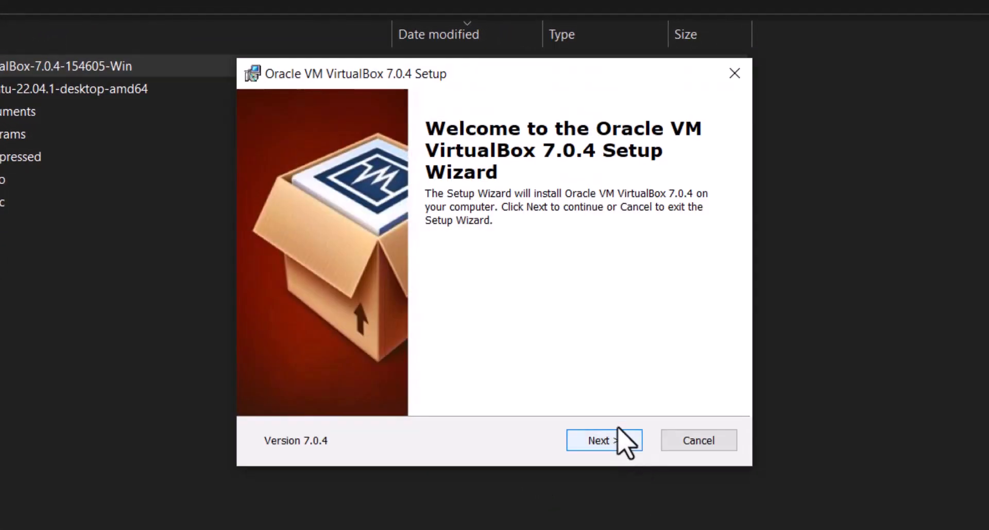
left_click(605, 441)
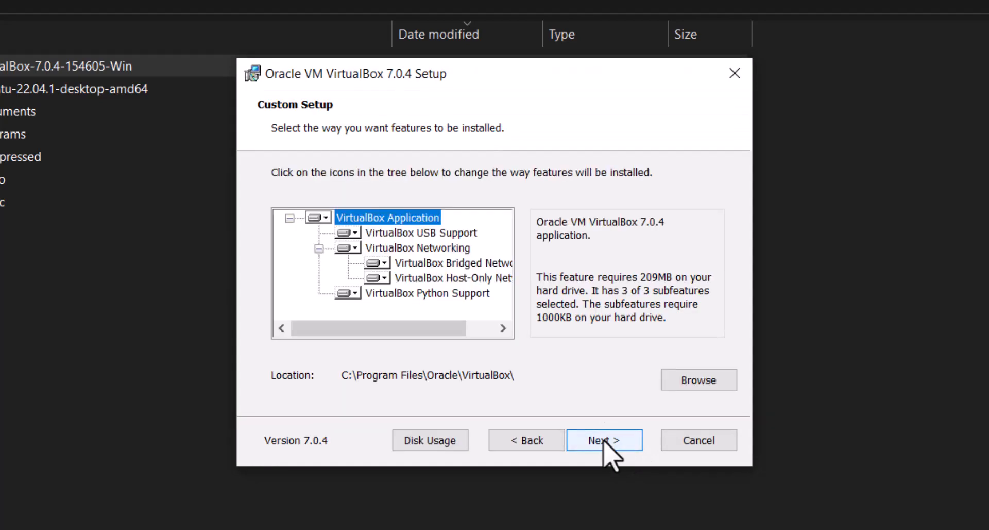
left_click(604, 441)
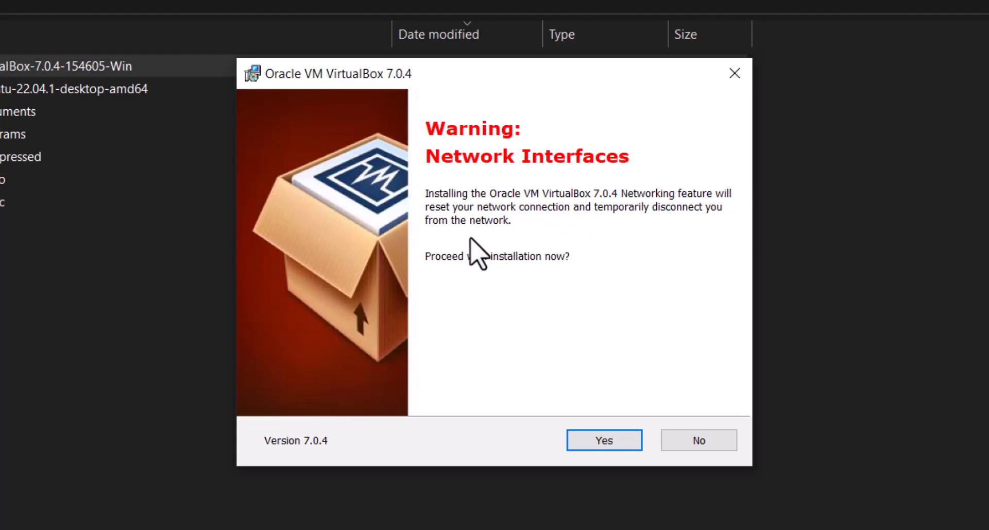
left_click(604, 441)
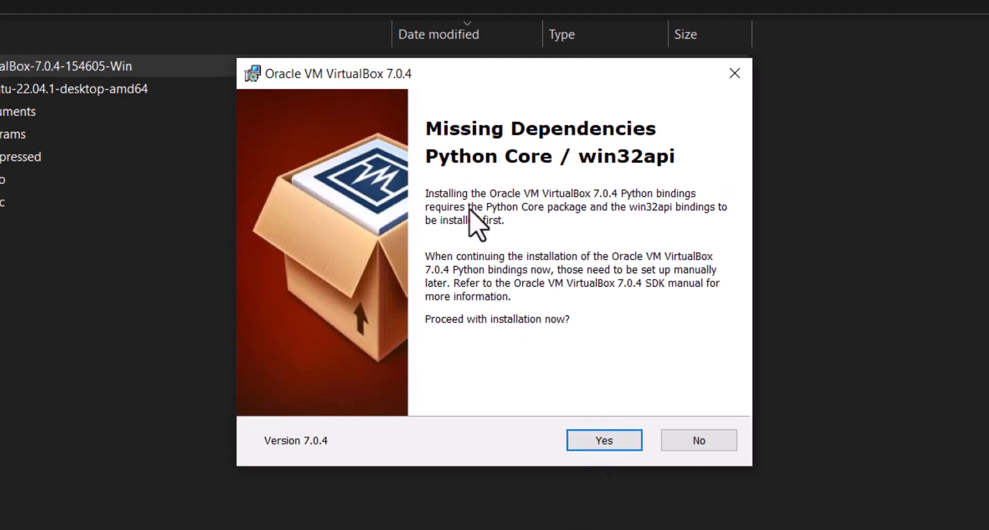
left_click(604, 442)
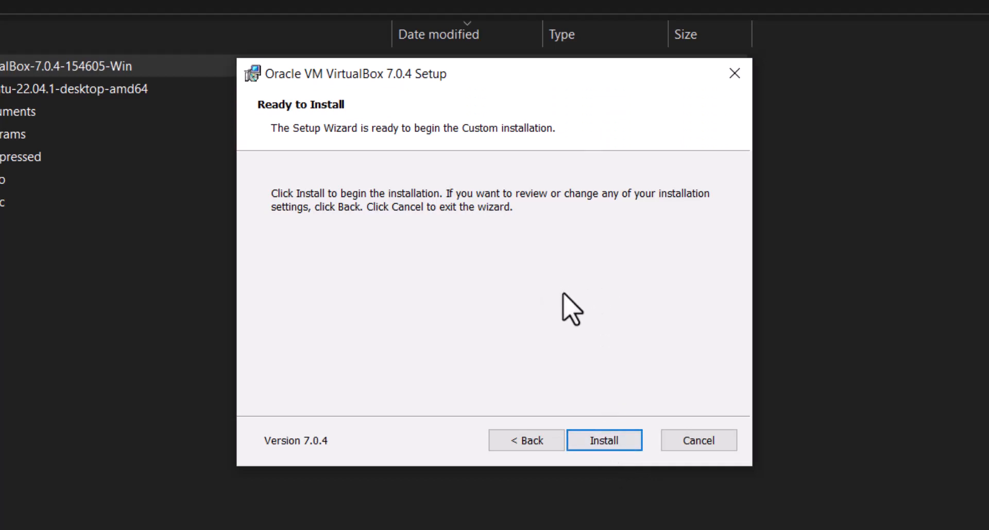
left_click(599, 442)
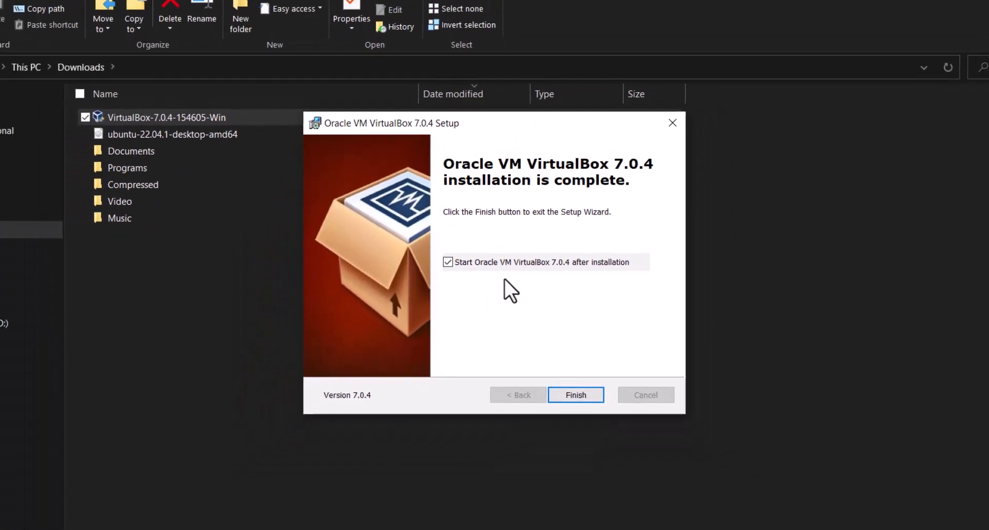
left_click(586, 395)
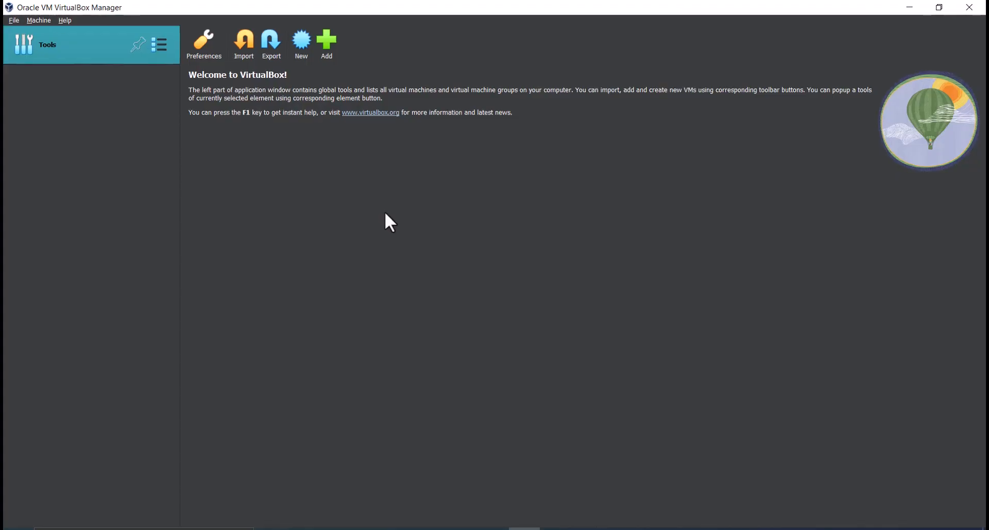
Start creating a new virtual machine and name it clevercoder.
left_click(302, 45)
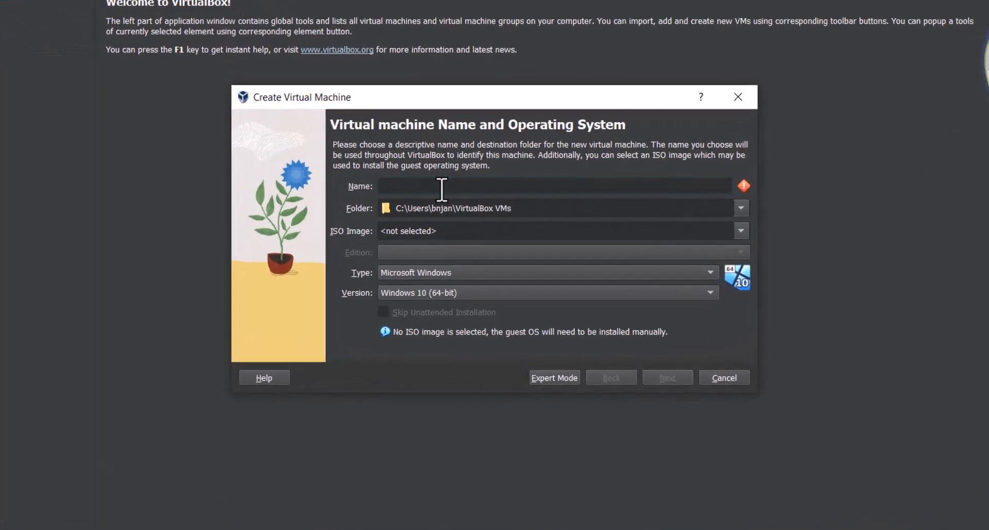
type("cle")
type("vercoder")
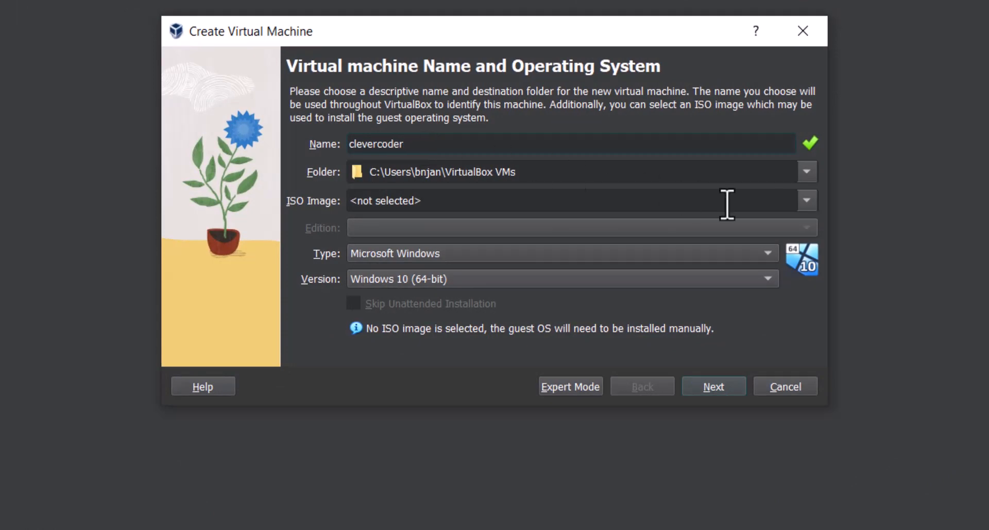
Choose ubuntu-22.04.1-desktop-amd64 from the Downloads folder as the ISO image and continue to the unattended install setup.
left_click(803, 202)
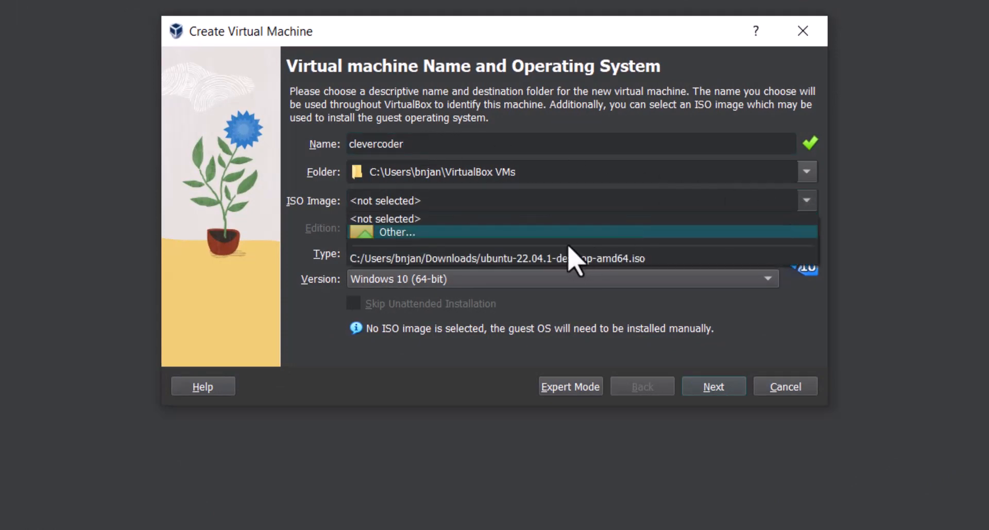
left_click(569, 242)
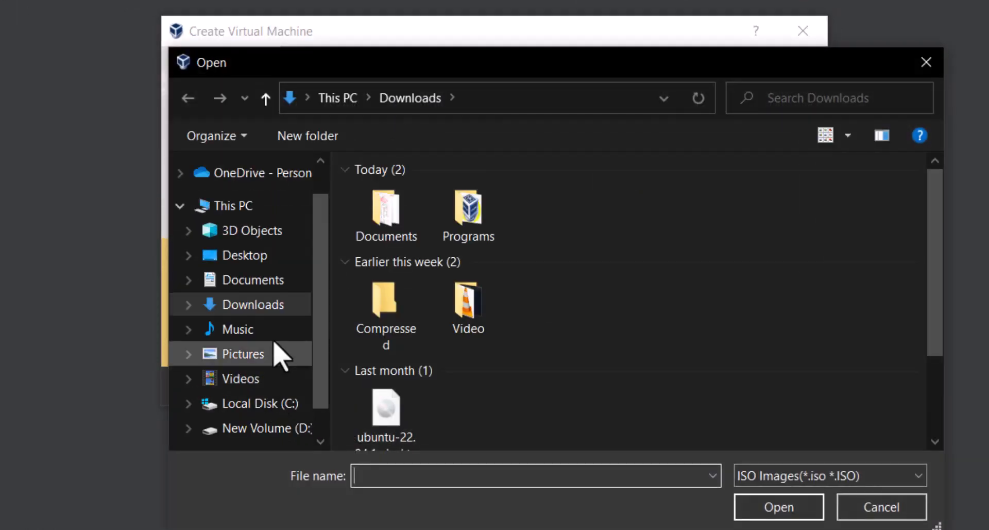
left_click(273, 304)
left_click(387, 420)
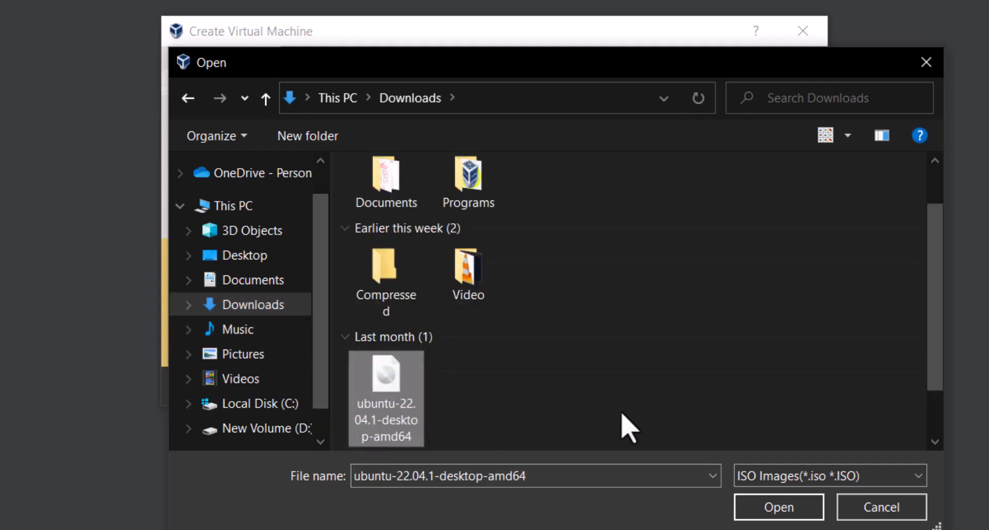
left_click(795, 512)
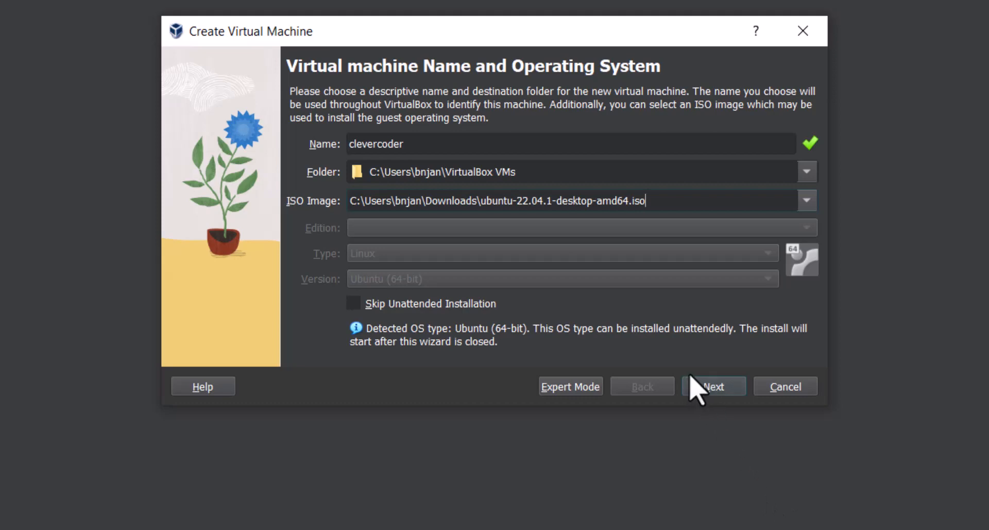
left_click(704, 393)
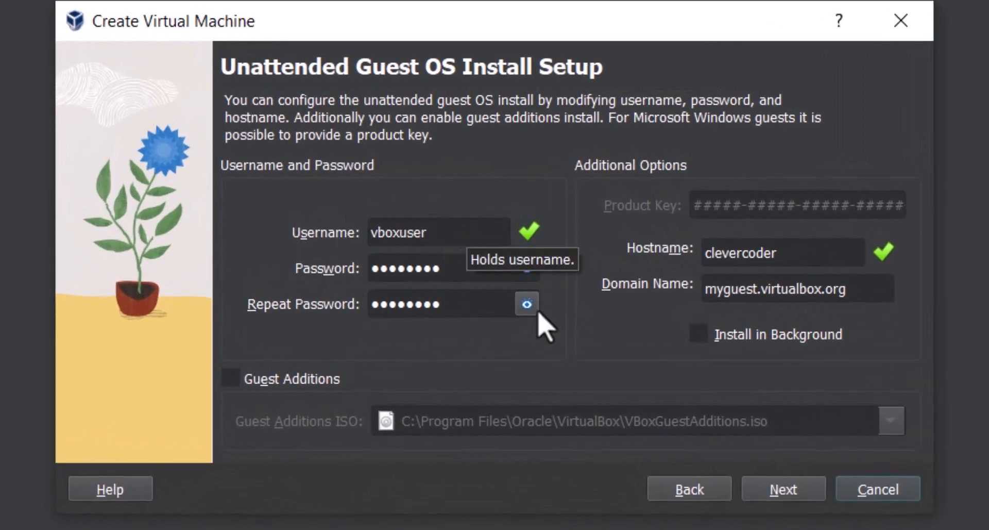
Set the guest username to coder, enter and repeat a new account password, and continue to the hardware settings.
left_click(525, 273)
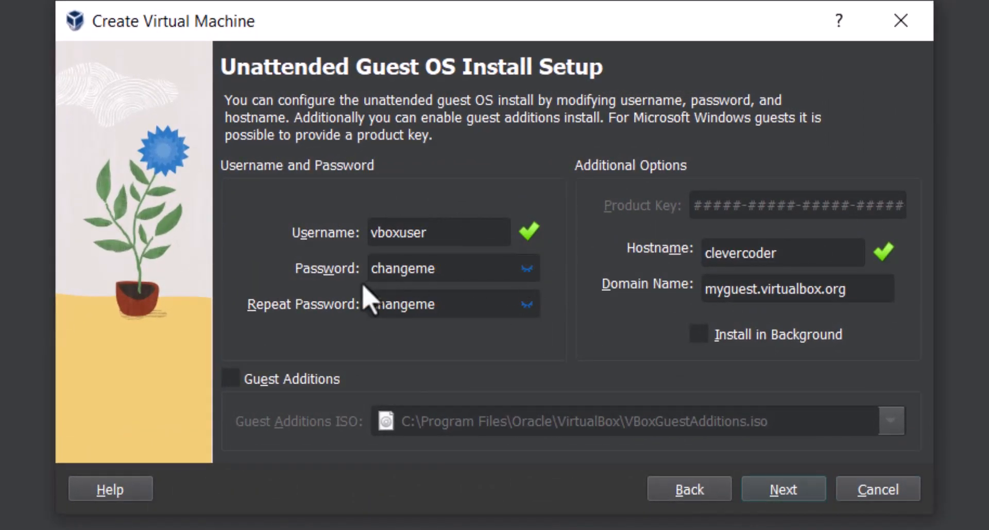
left_click(528, 272)
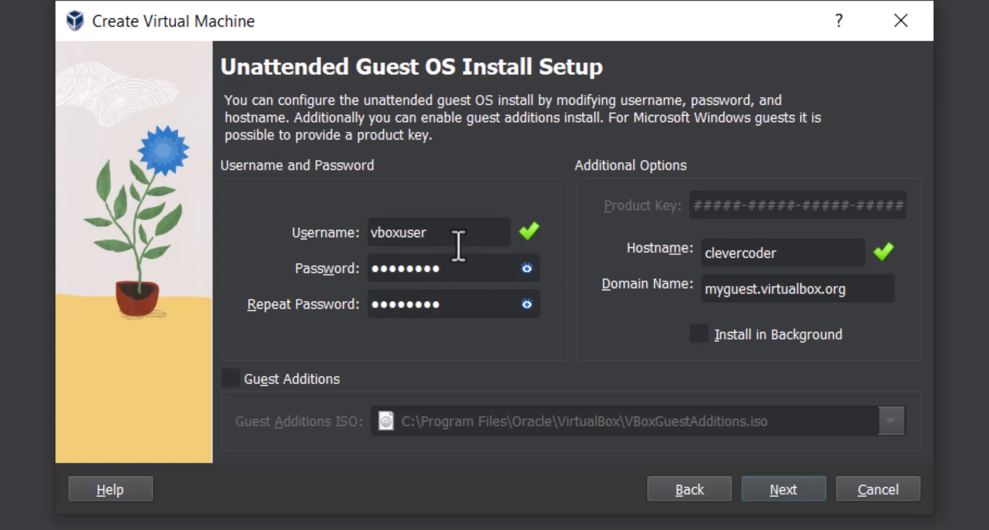
double_click(390, 238)
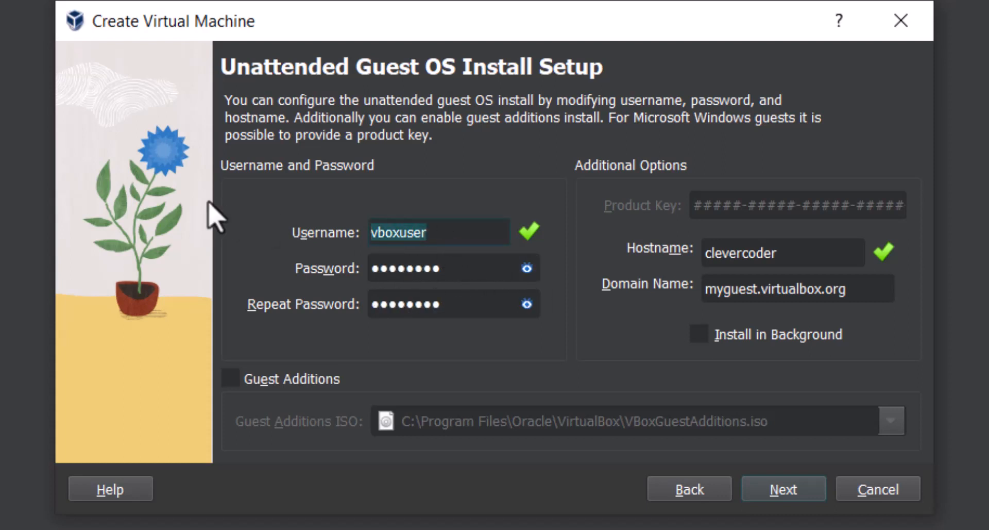
type("coder")
key("Tab")
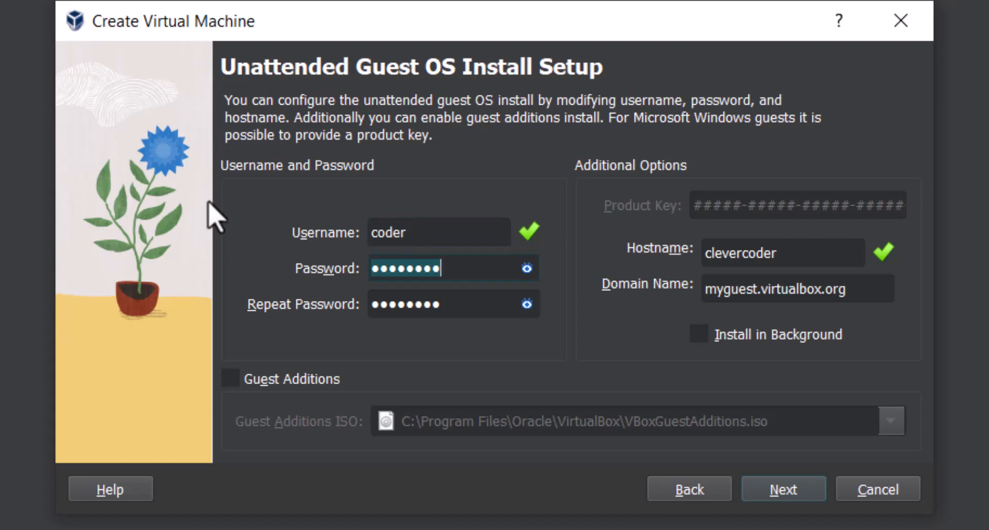
type("•••")
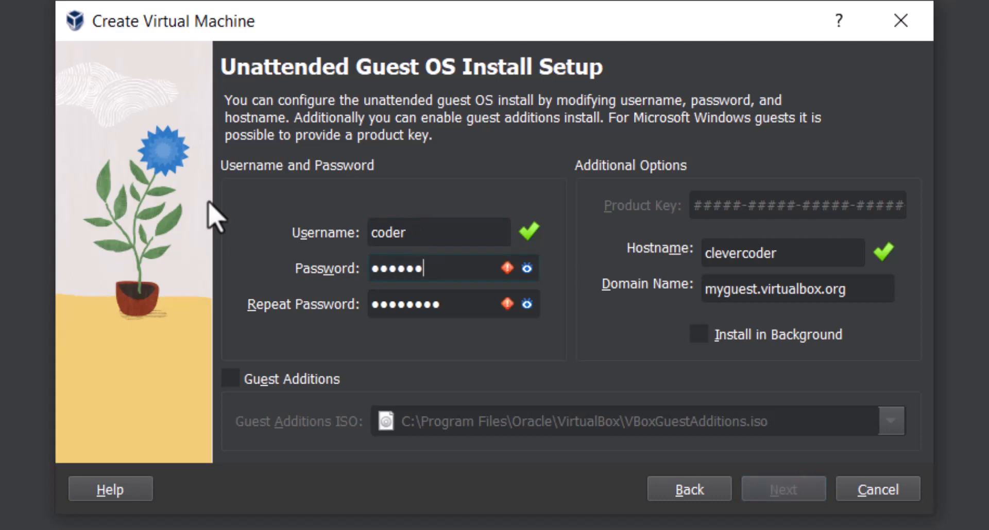
key("Tab")
type("••")
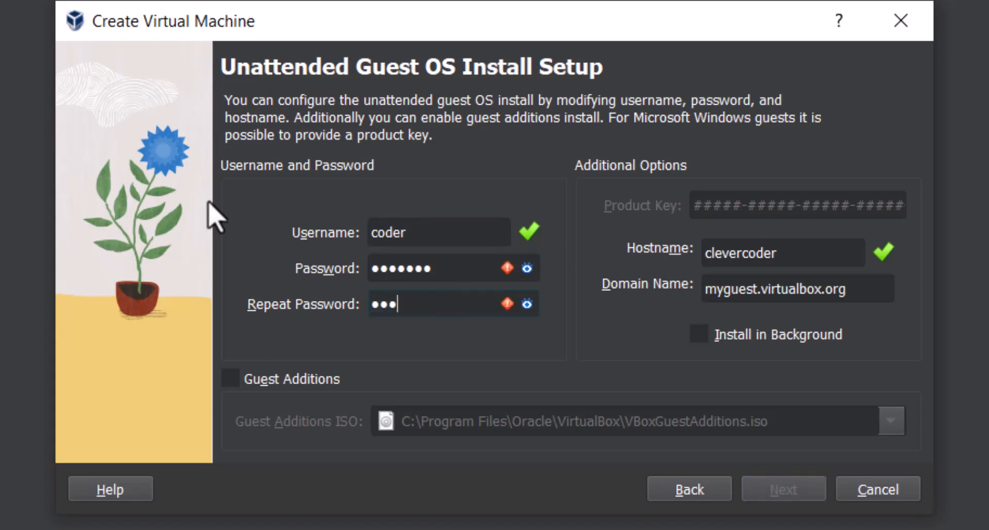
type("•")
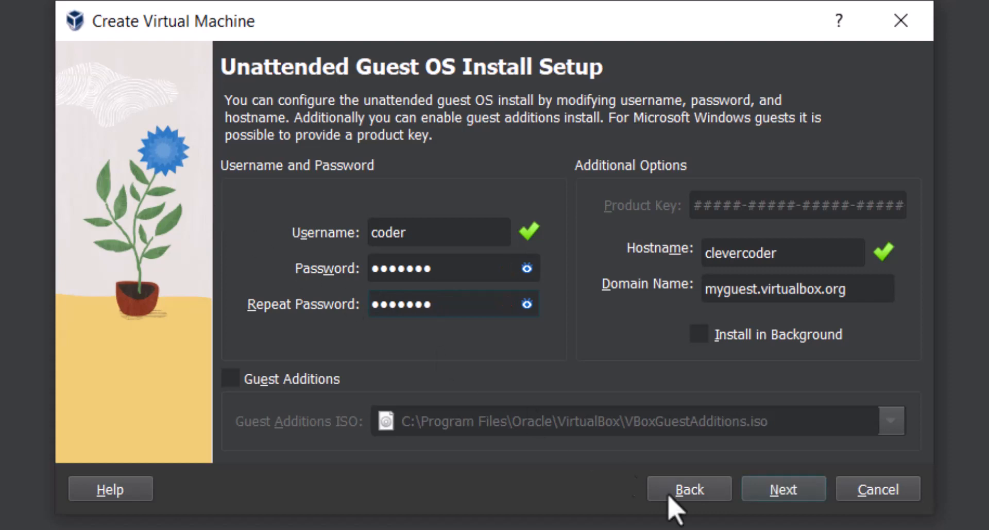
left_click(772, 493)
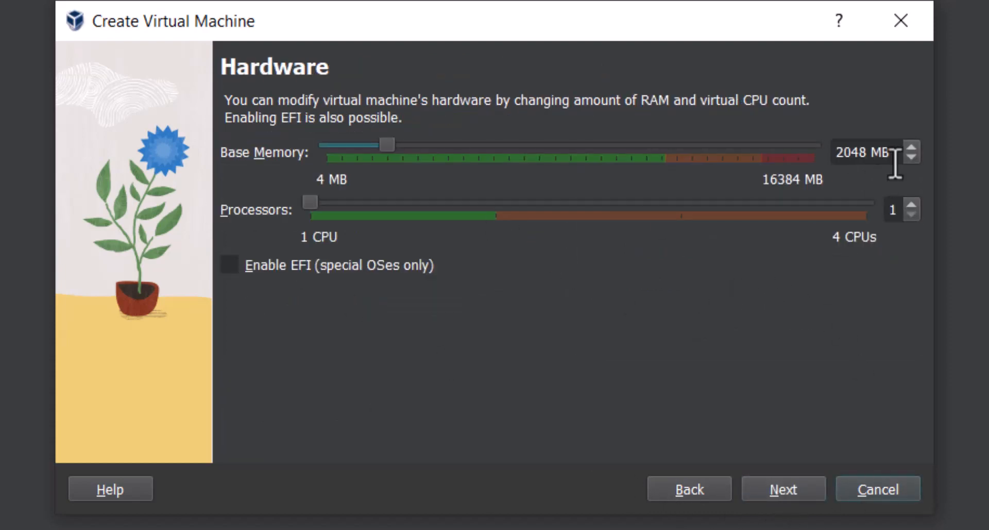
Allocate 4096 MB of base memory and 2 processors to the virtual machine, and continue to the hard disk settings.
left_click_drag(388, 150, 448, 150)
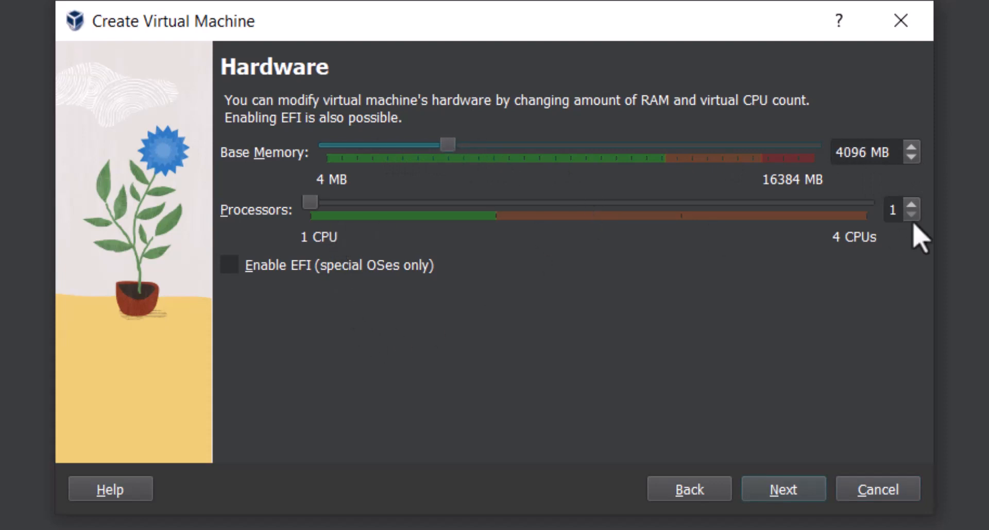
left_click(490, 205)
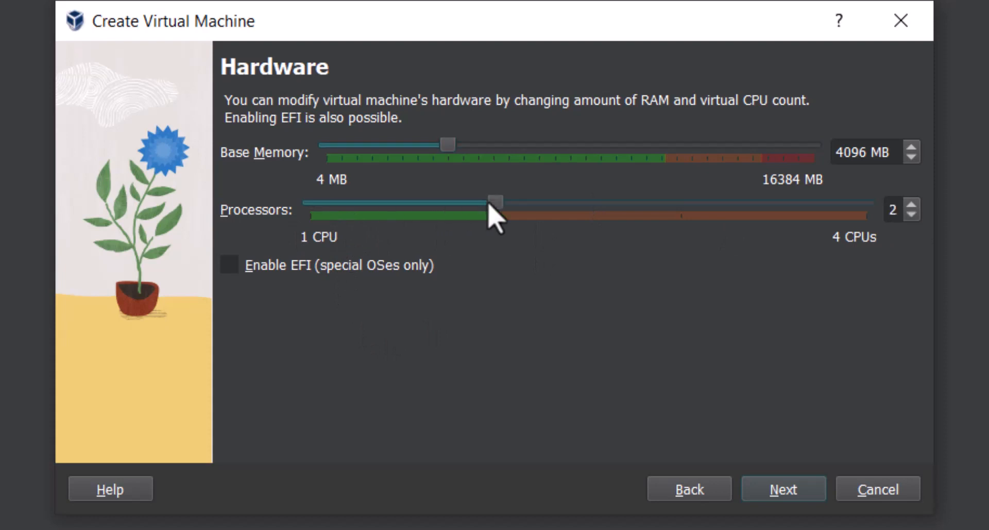
left_click(912, 205)
left_click(912, 206)
left_click(913, 212)
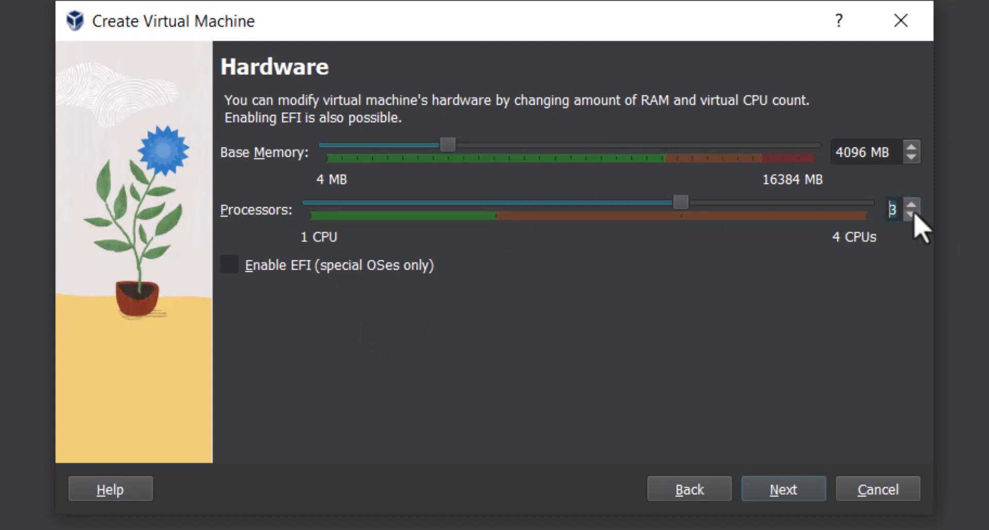
left_click(915, 213)
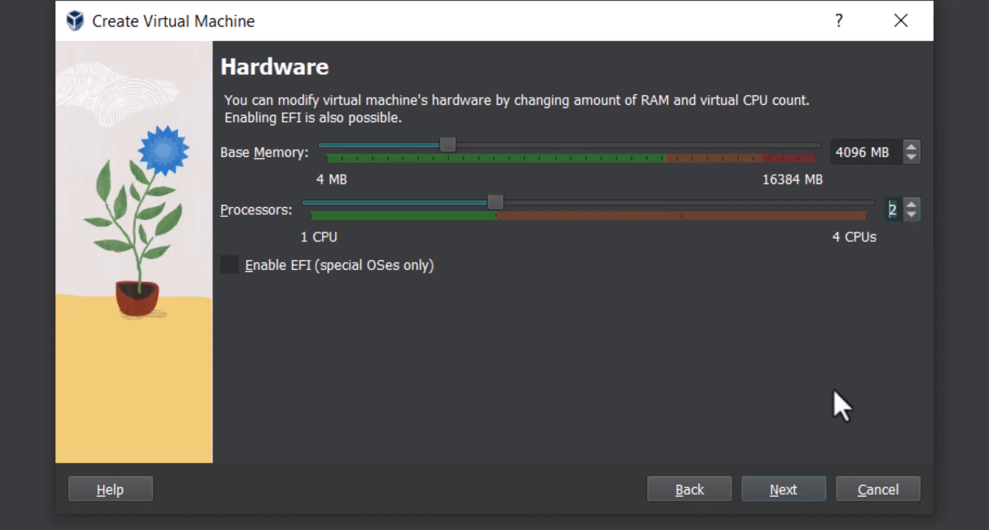
left_click(789, 494)
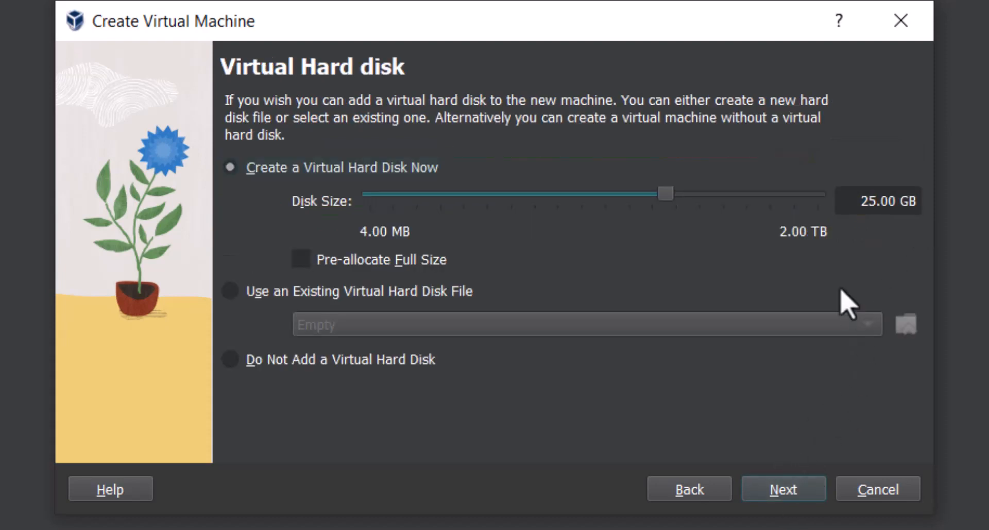
Set the new virtual hard disk's size to 32.62 GB, leaving full-size pre-allocation off.
mouse_move(666, 194)
left_mouse_down()
mouse_move(713, 195)
mouse_move(677, 203)
left_mouse_up()
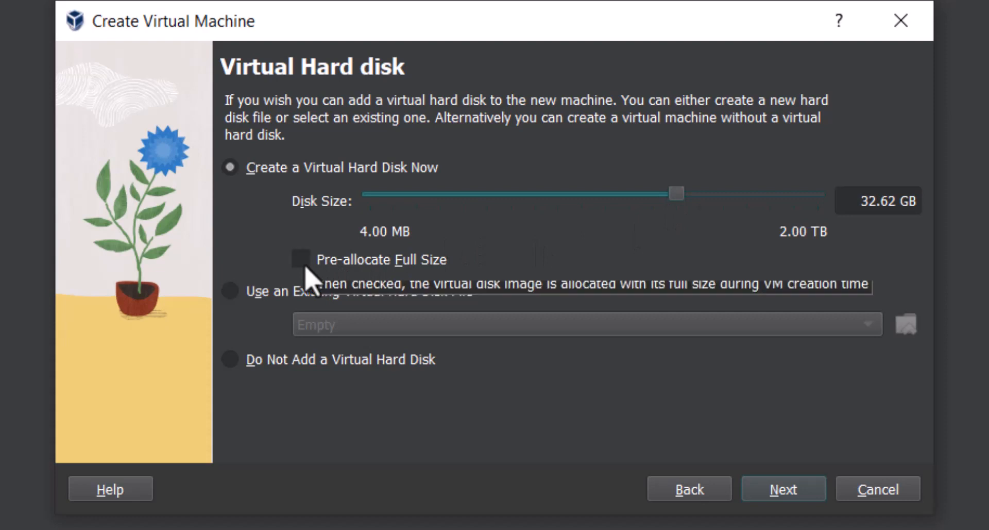
left_click(304, 265)
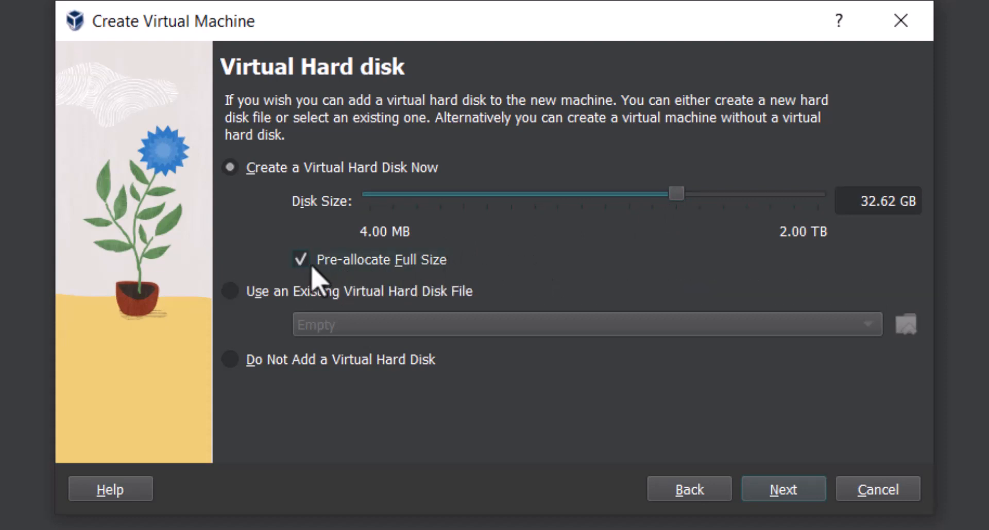
left_click(303, 265)
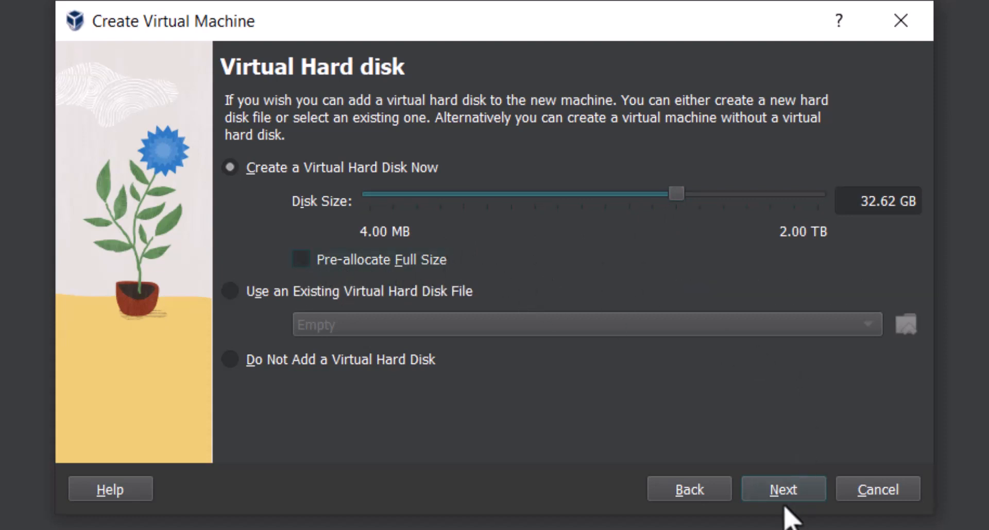
Accept the hard disk settings and finish creating the clevercoder virtual machine.
left_click(785, 502)
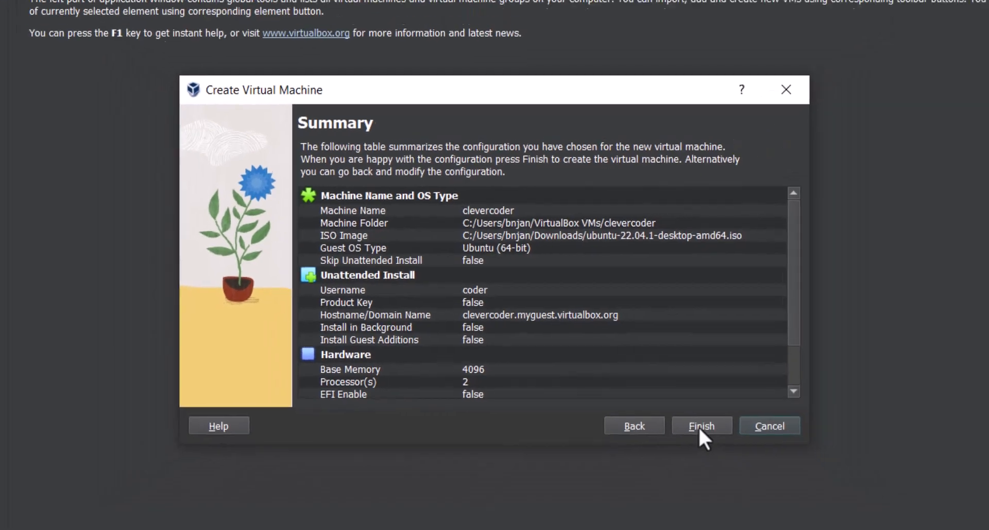
left_click(701, 427)
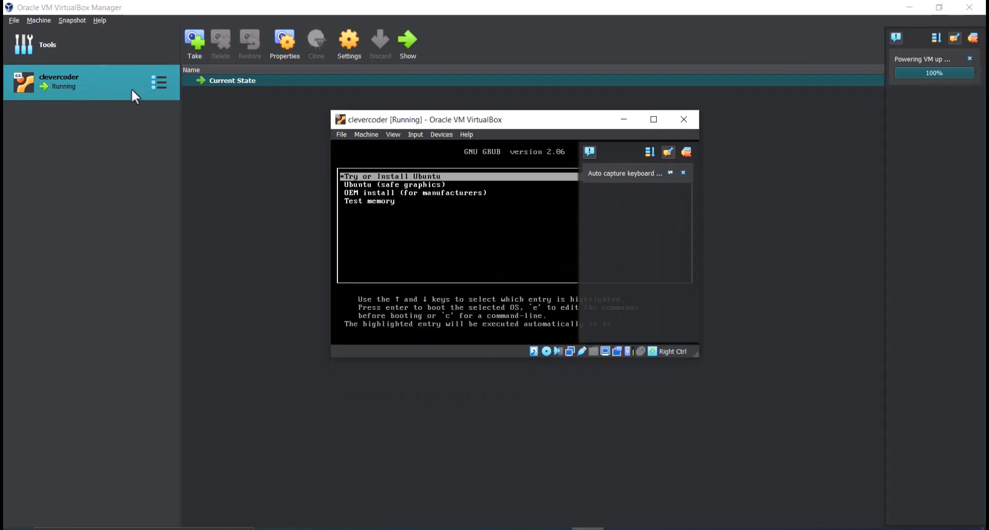
Switch the running clevercoder machine to scaled mode in a maximized window and dismiss all of its notifications.
left_click(653, 119)
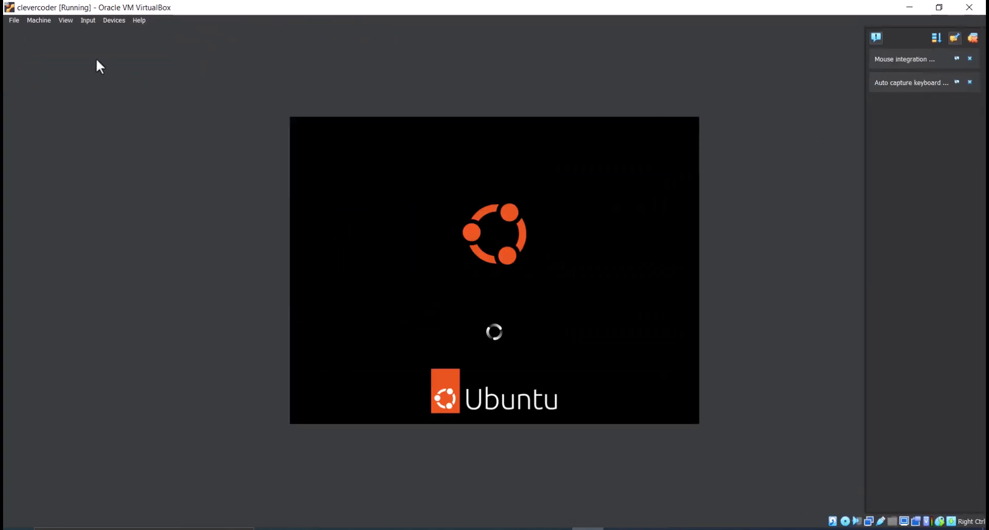
left_click(65, 20)
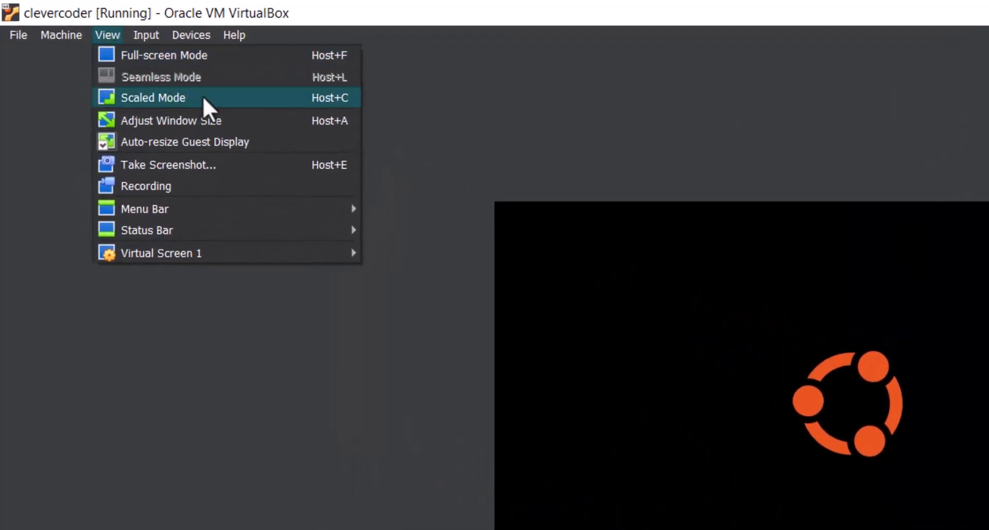
left_click(203, 96)
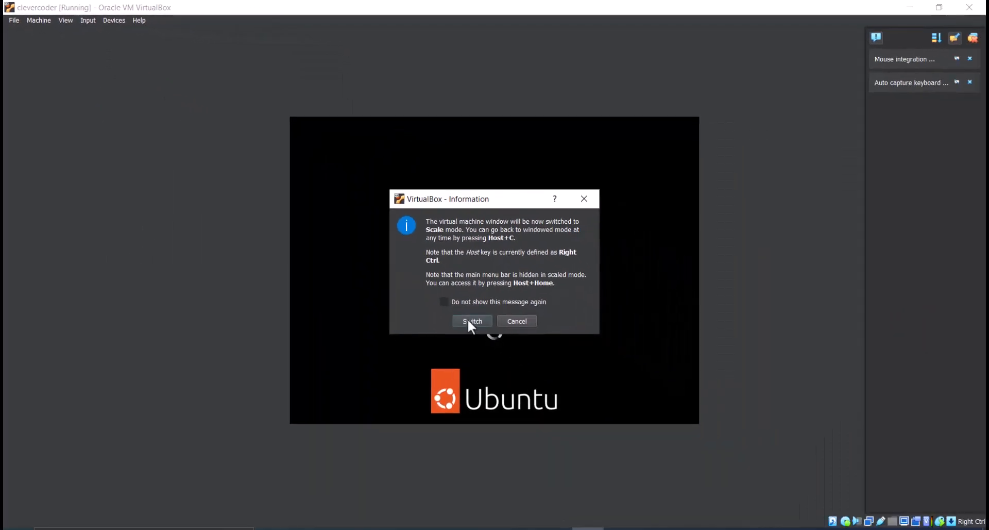
left_click(469, 321)
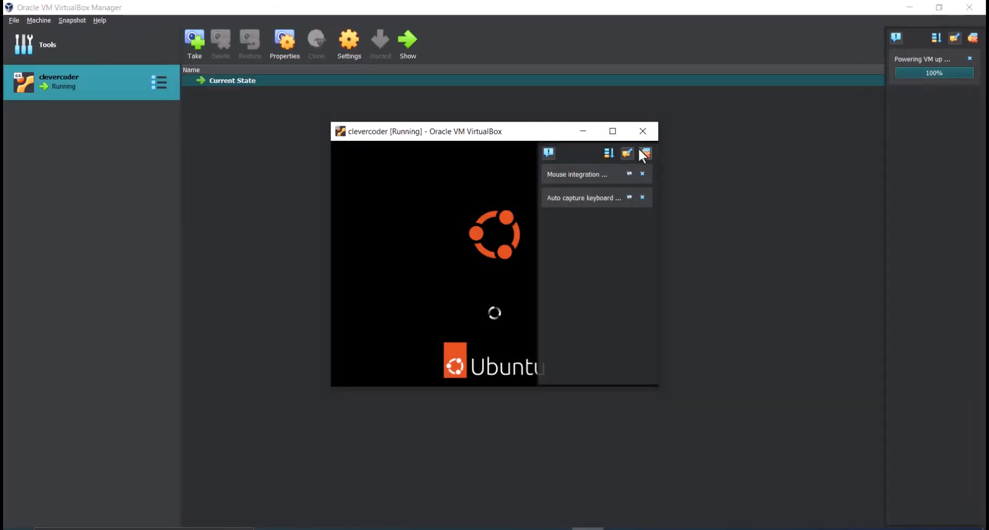
left_click(610, 131)
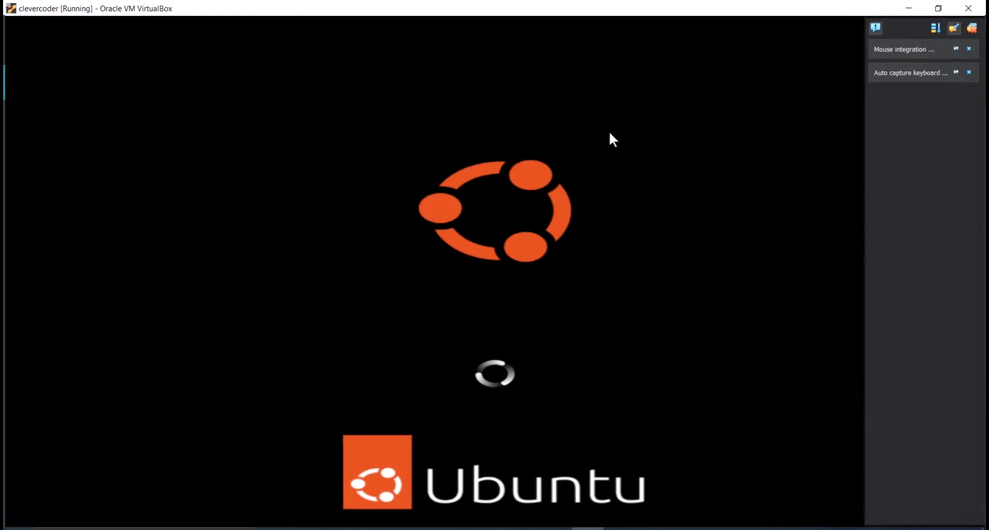
left_click(969, 48)
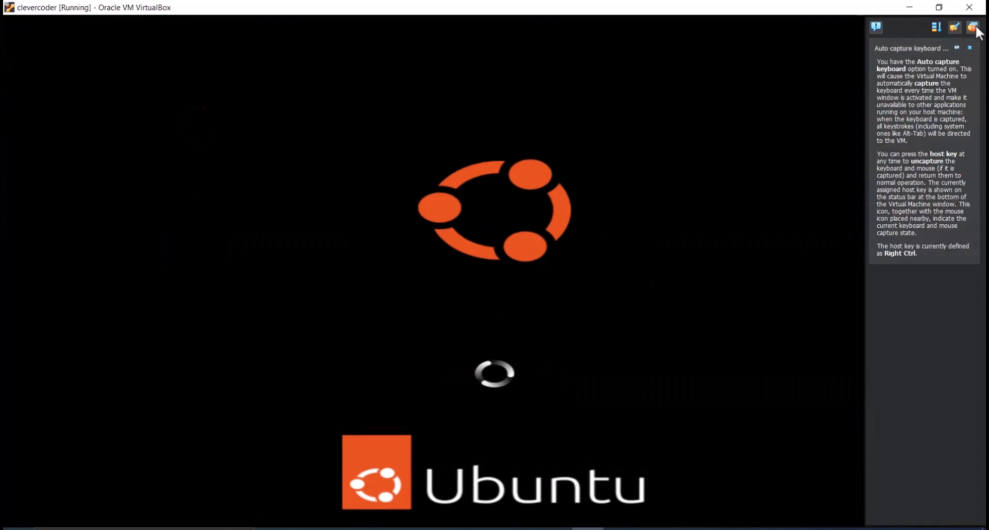
left_click(972, 27)
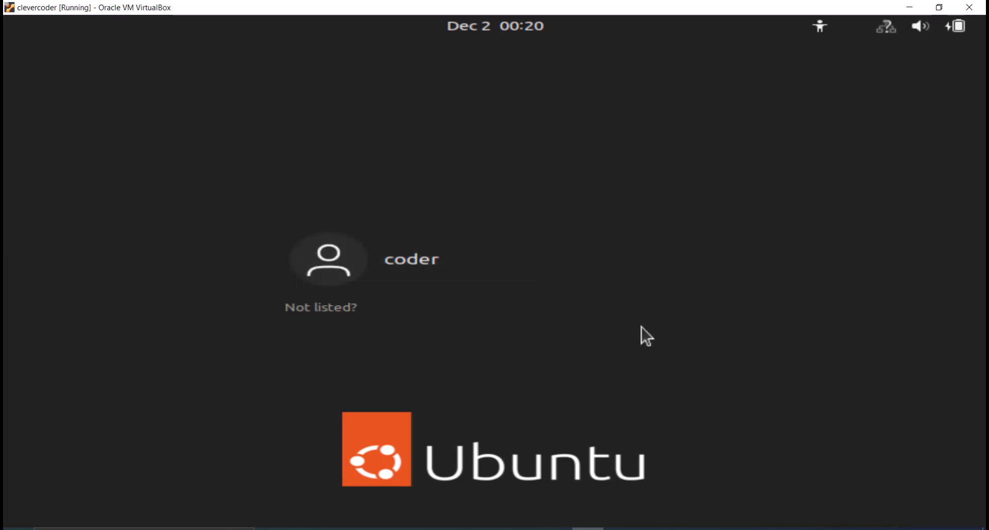
Log in to Ubuntu as coder by entering the account password.
left_click(437, 269)
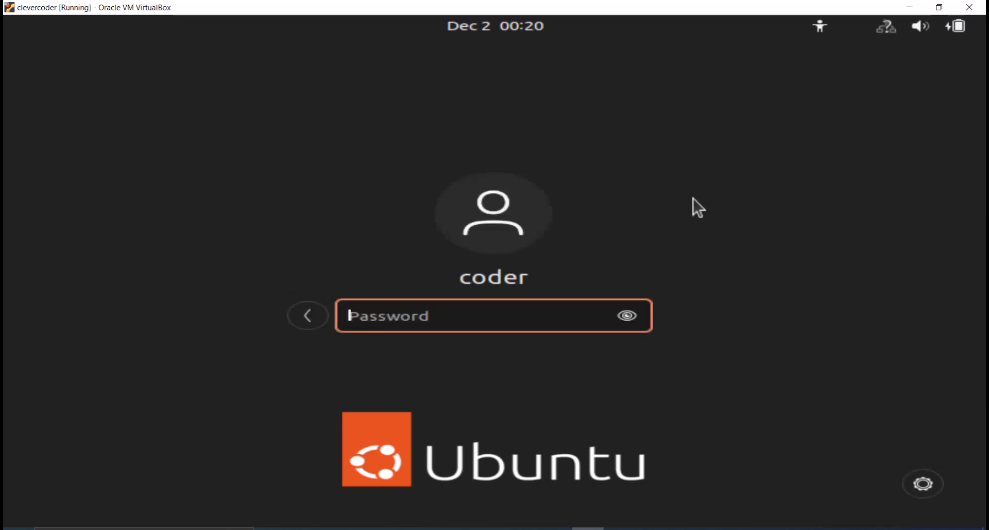
type("•••••••")
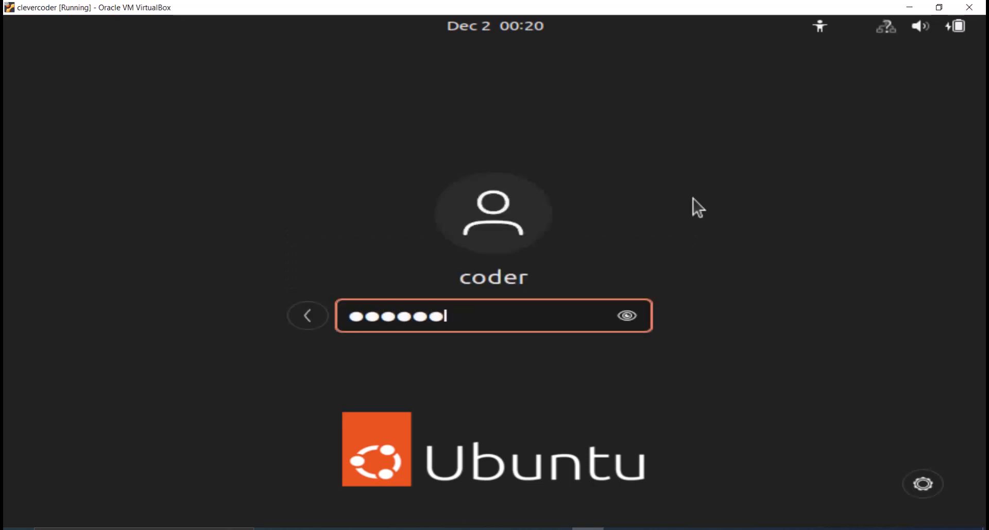
key("Return")
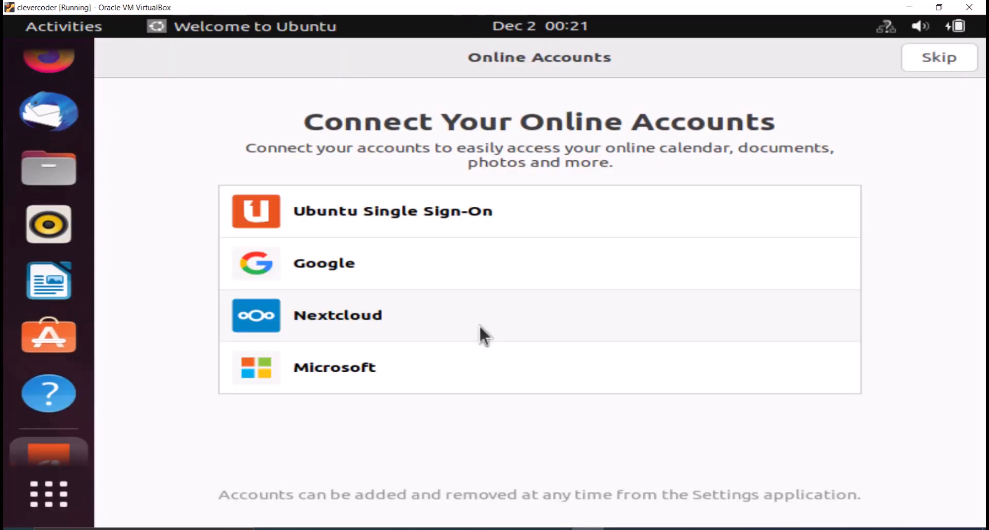
Complete the Ubuntu welcome setup without online accounts or Livepatch, choosing not to send system info and leaving Location Services off.
left_click(935, 60)
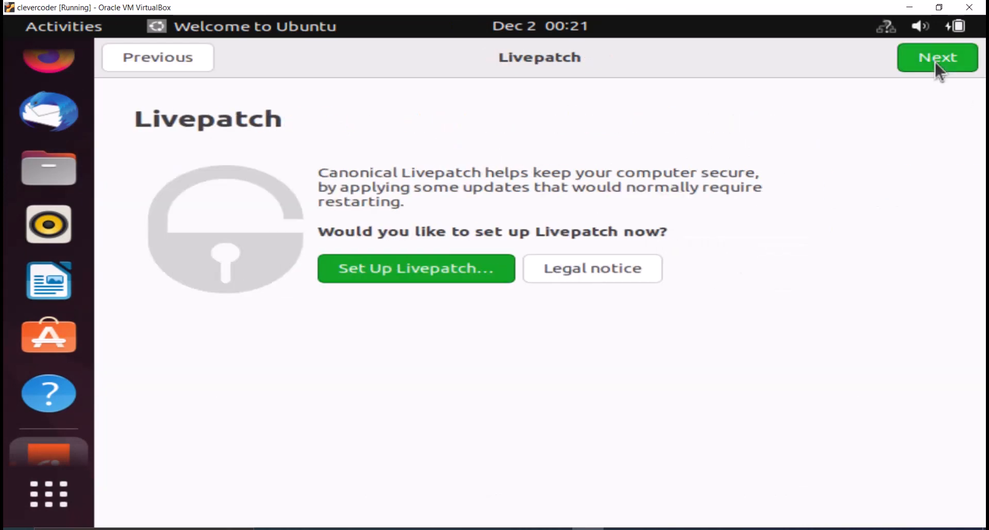
left_click(935, 60)
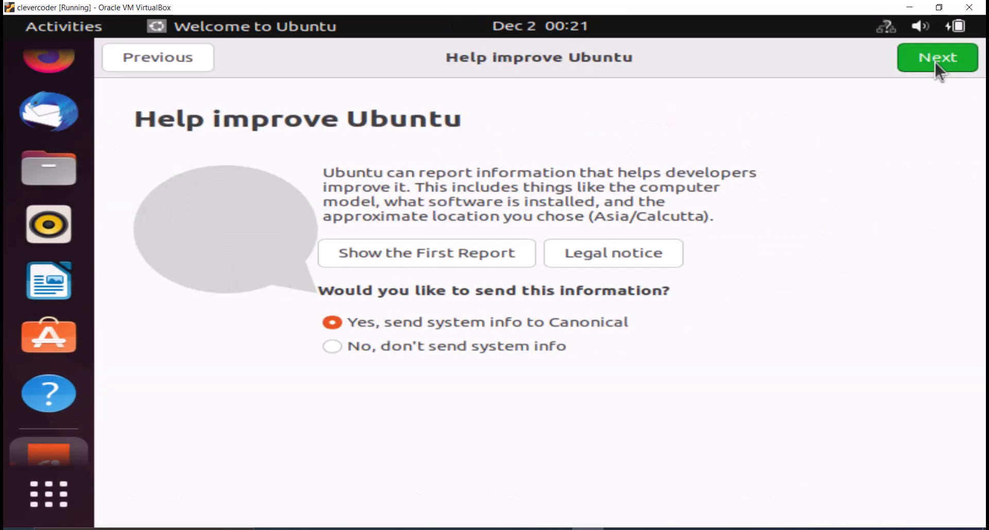
left_click(350, 347)
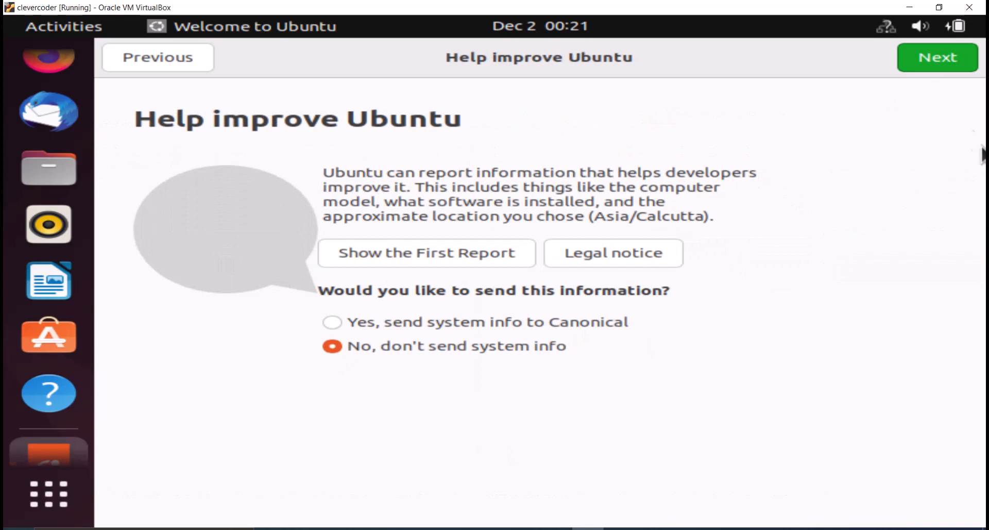
left_click(936, 59)
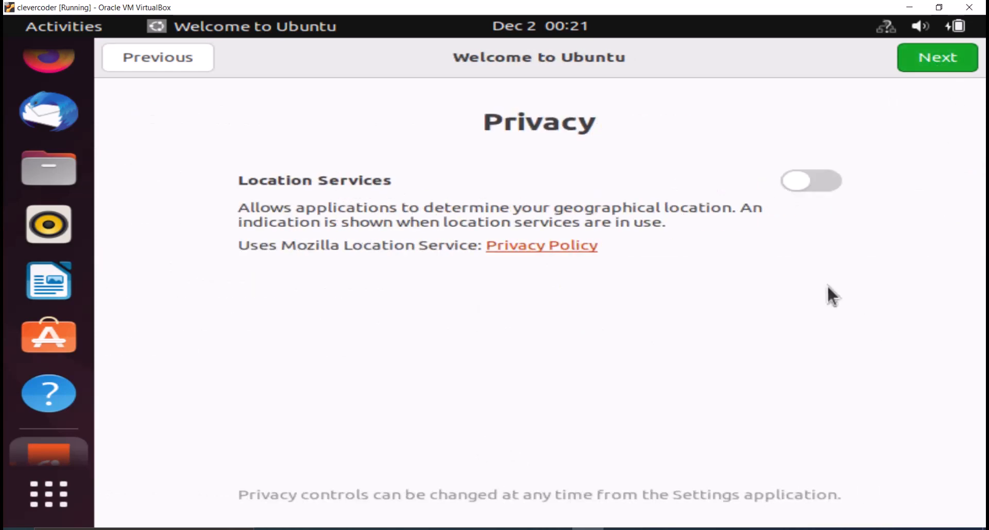
left_click(930, 59)
left_click(920, 75)
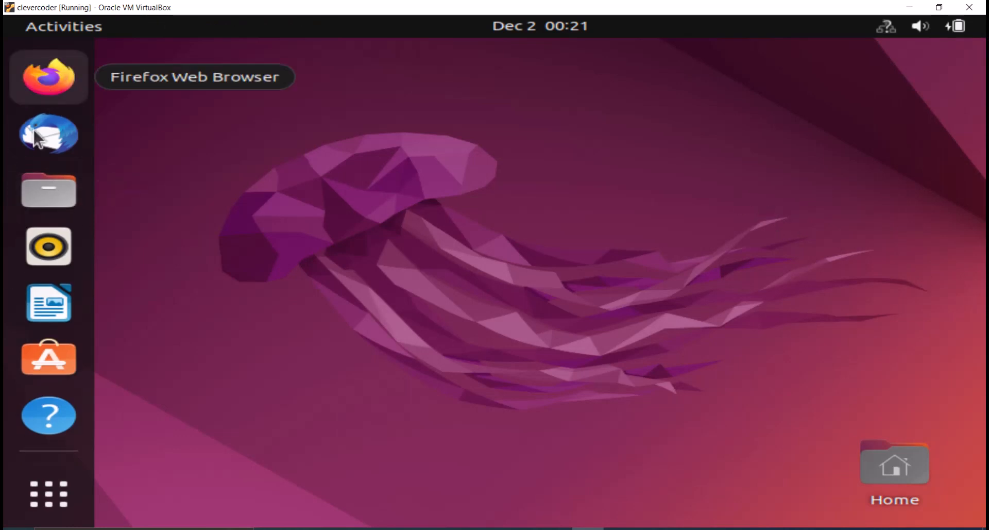
View the Home folder in the file manager, and close the window.
left_click(72, 192)
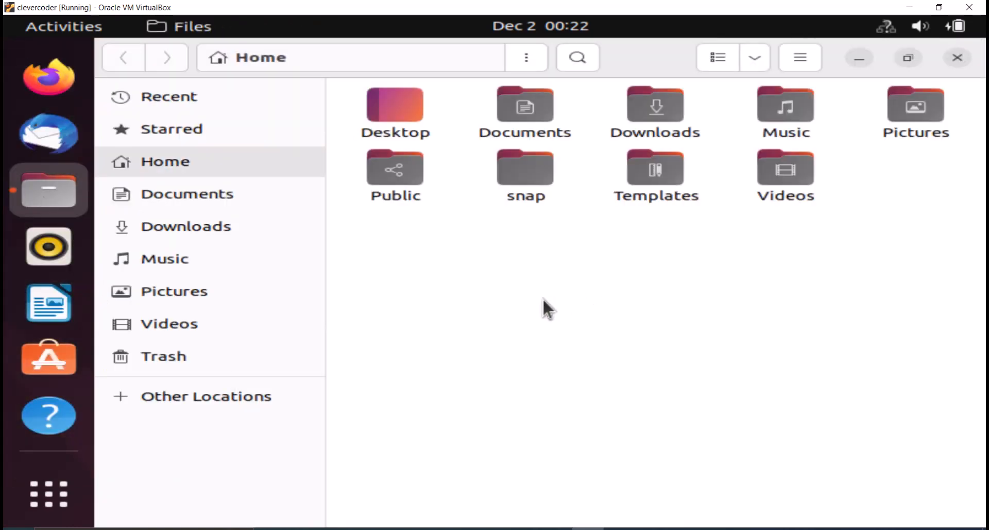
left_click(957, 57)
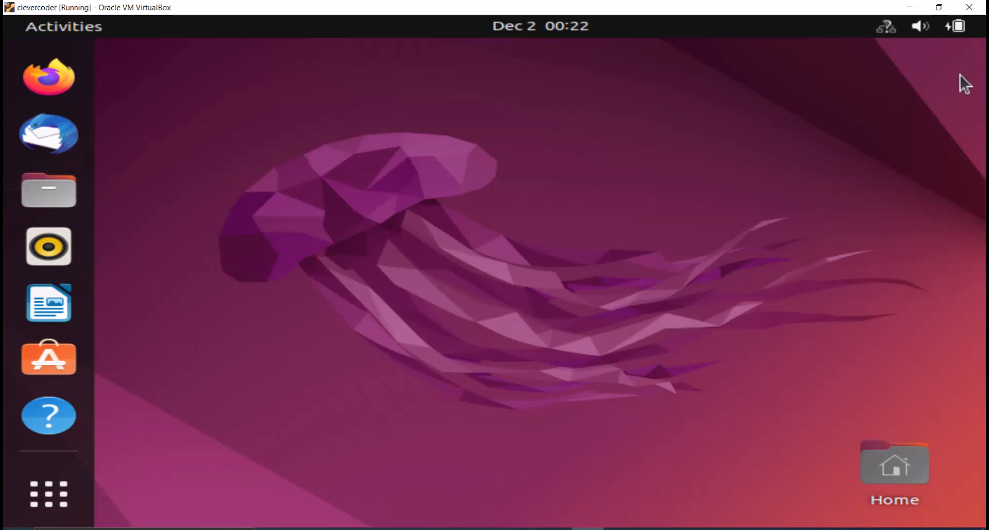
Set Ubuntu's display resolution to 1920 × 1080 (16:9) in the system settings, and apply and keep the change.
left_click(957, 27)
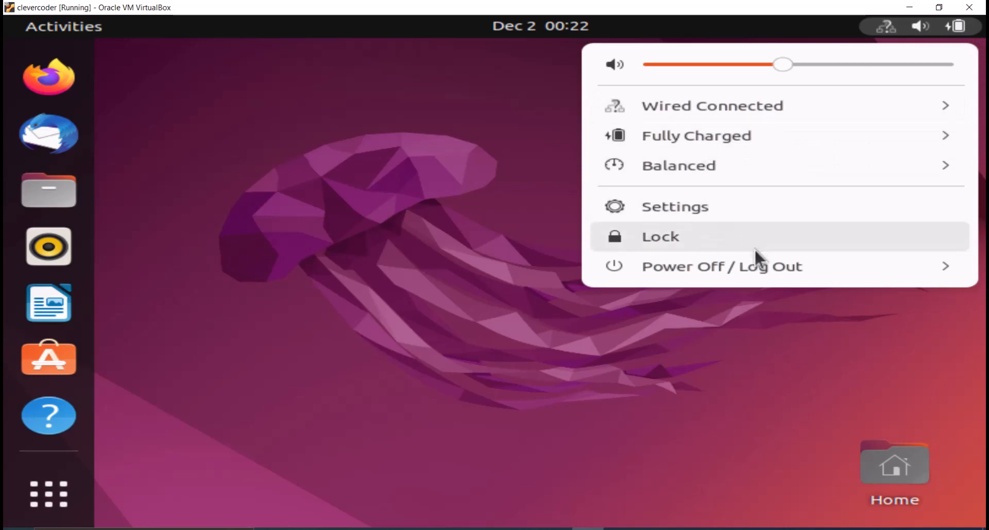
left_click(688, 216)
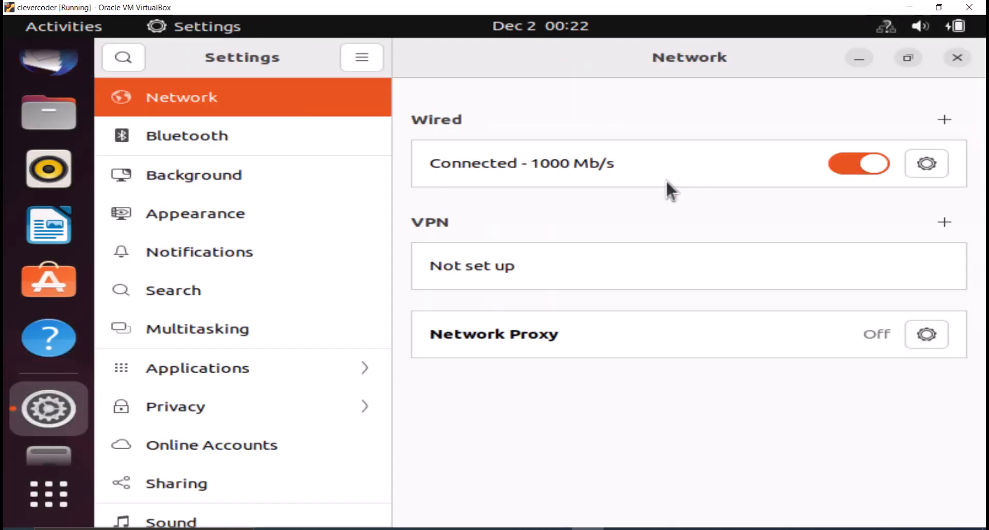
scroll(248, 287, "down", 5)
left_click(191, 147)
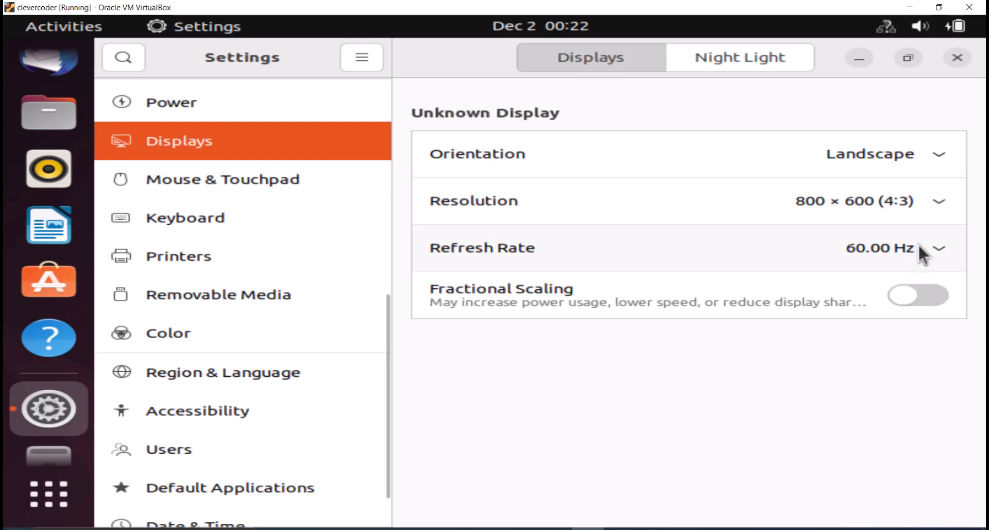
left_click(935, 199)
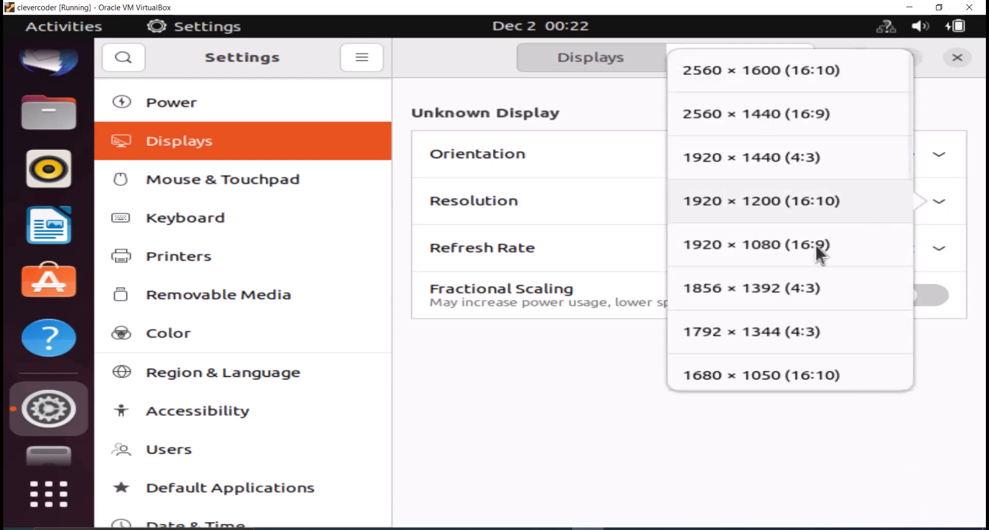
left_click(789, 249)
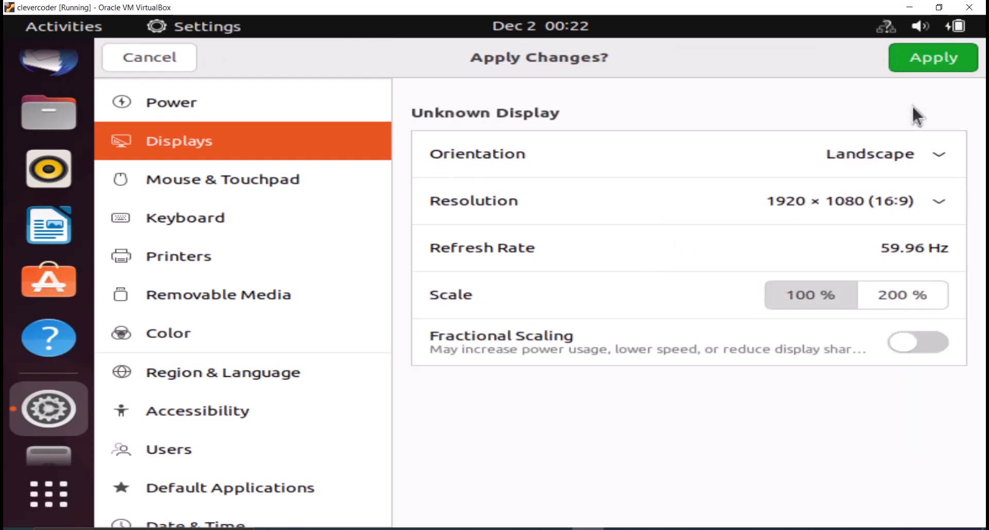
left_click(919, 67)
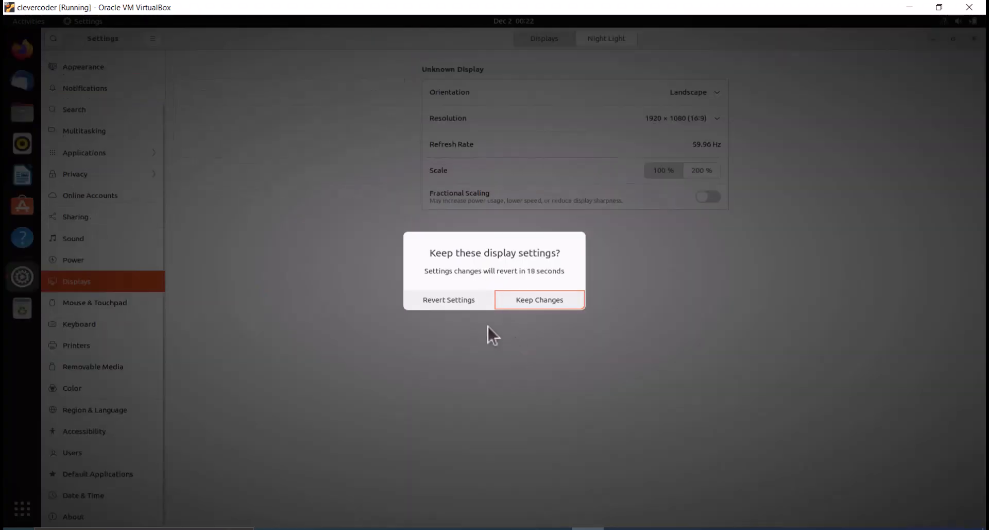
left_click(521, 298)
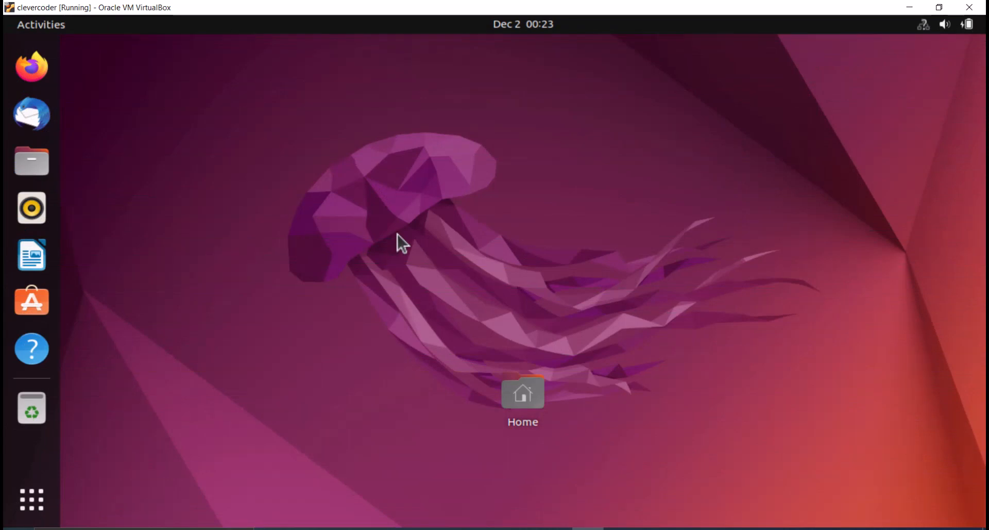
Open a terminal and add Terminal to the dock favorites.
key("ctrl+alt+t")
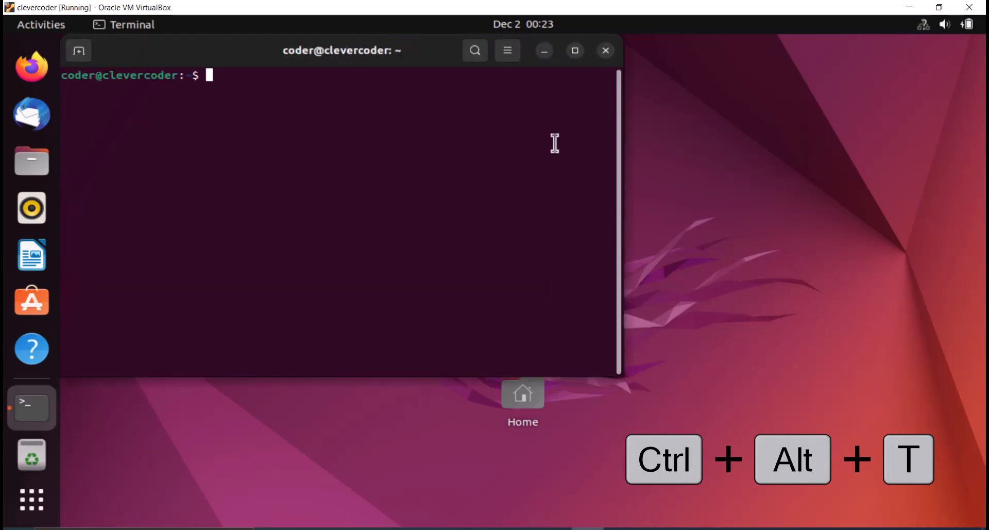
right_click(48, 409)
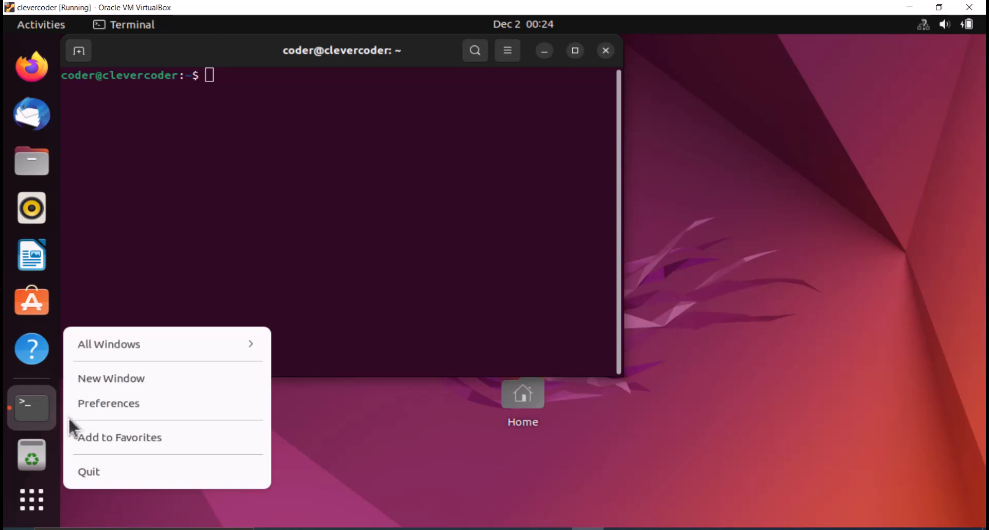
left_click(113, 437)
left_click(171, 442)
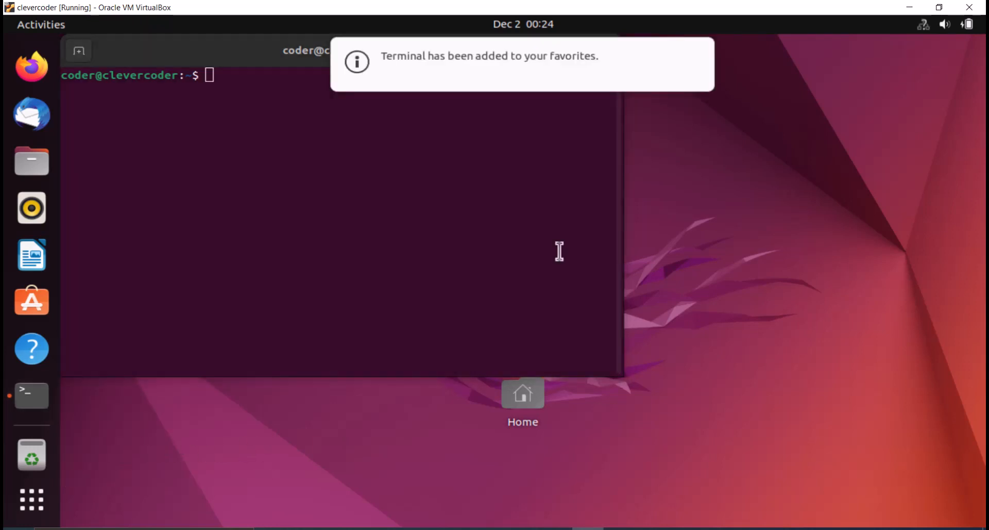
Maximize the terminal window and list the home directory's contents with ls.
left_click(559, 251)
double_click(236, 47)
type("ls")
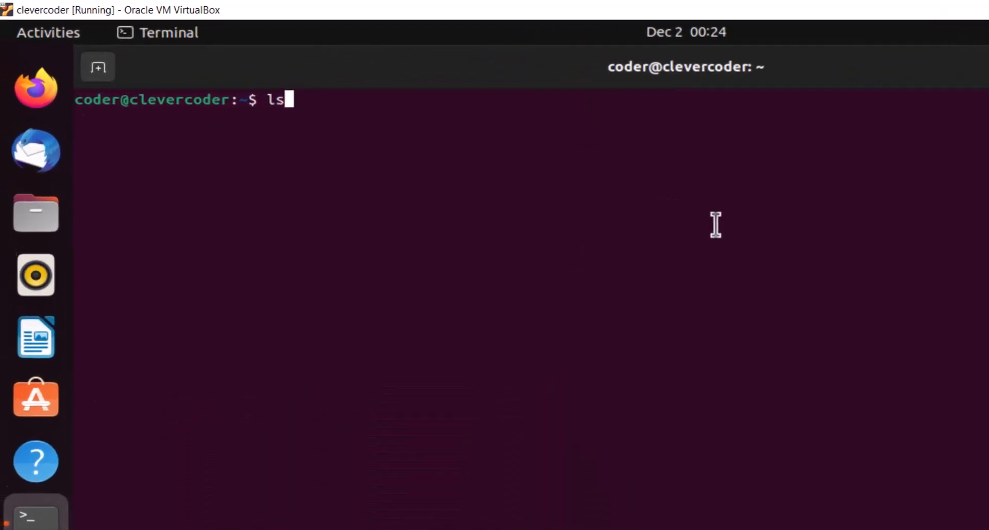
key("Return")
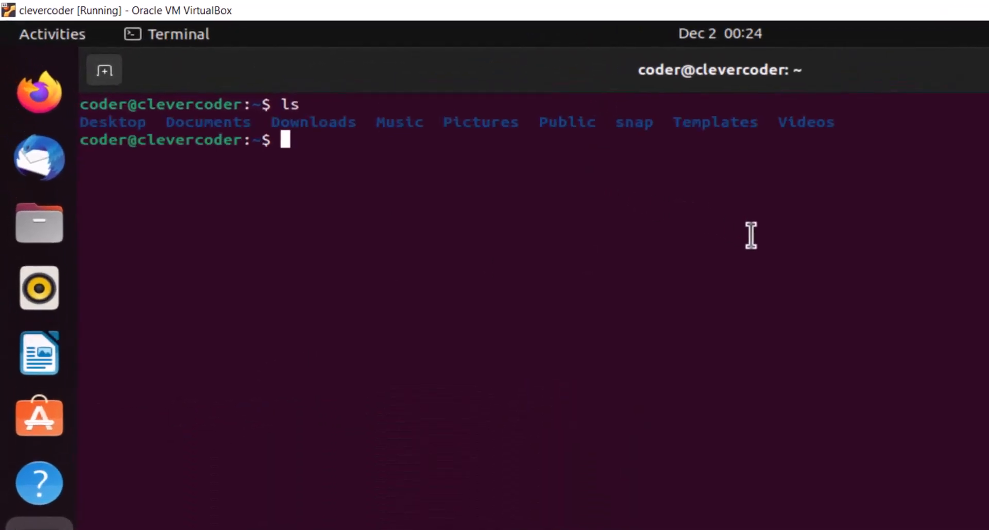
type("ls")
key("Return")
Clear the terminal and list the home directory in long format with ls -l.
key("ctrl+l")
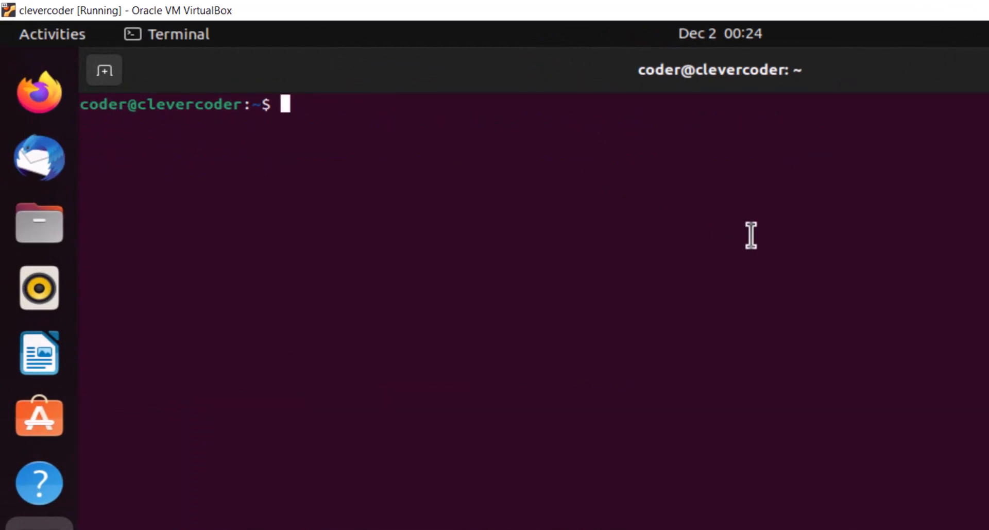
type("ls -l")
key("Return")
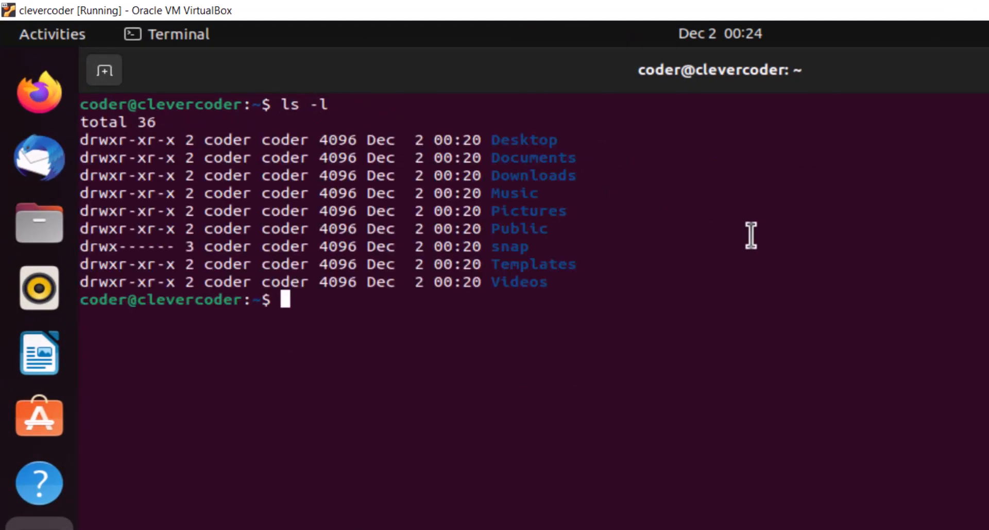